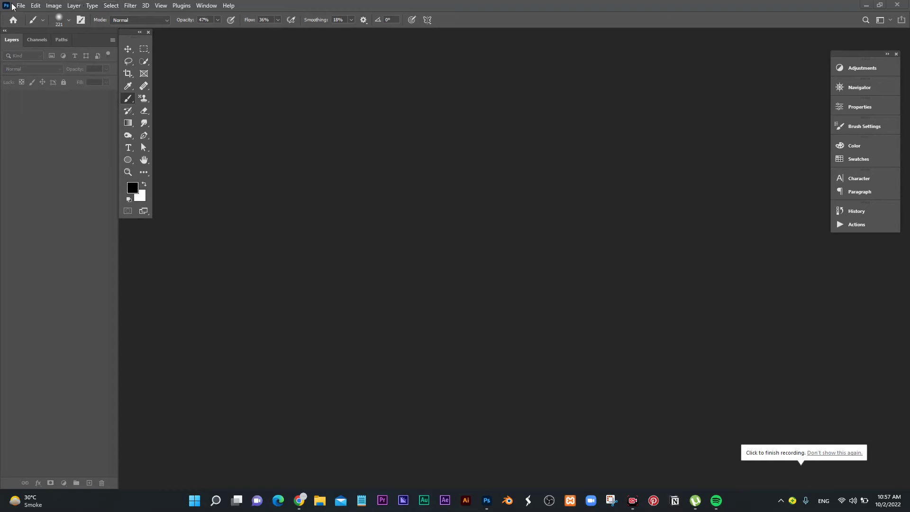
# Open the redhead portrait photo and add an empty Layer 1 above it
pyautogui.click(16, 6)
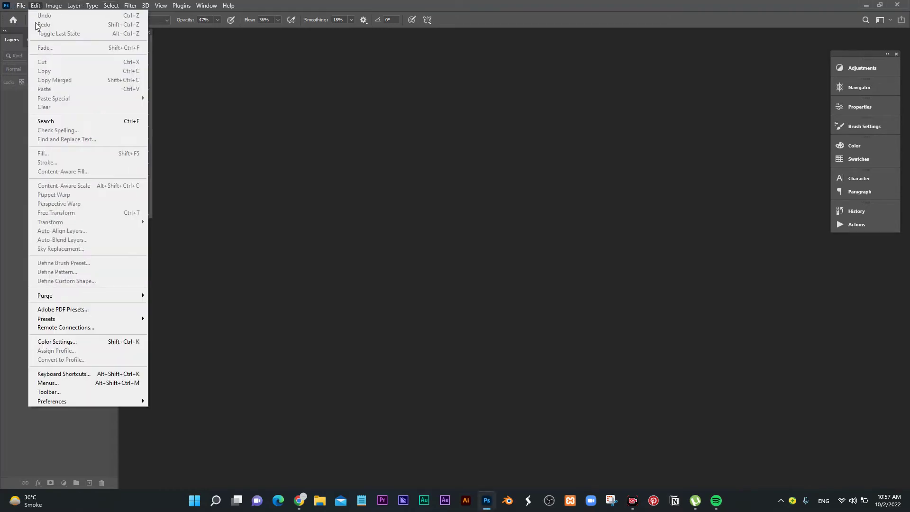
pyautogui.click(32, 24)
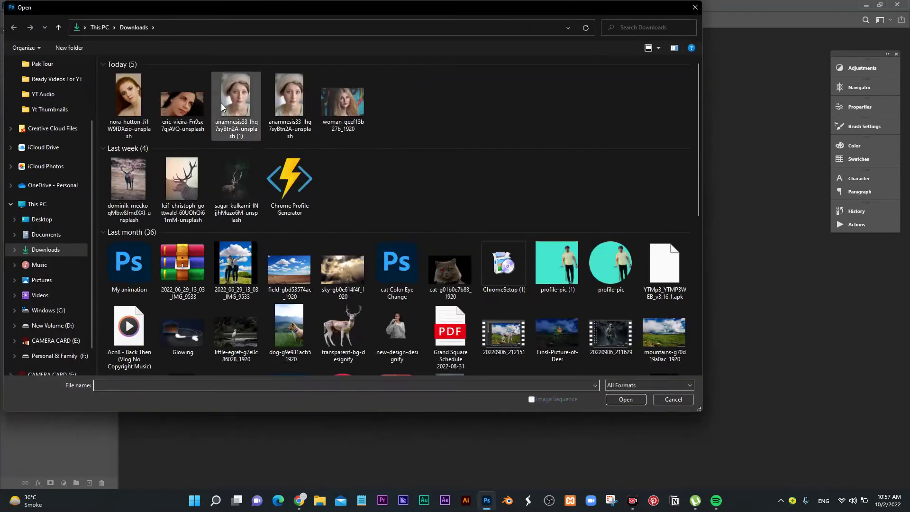
pyautogui.doubleClick(131, 92)
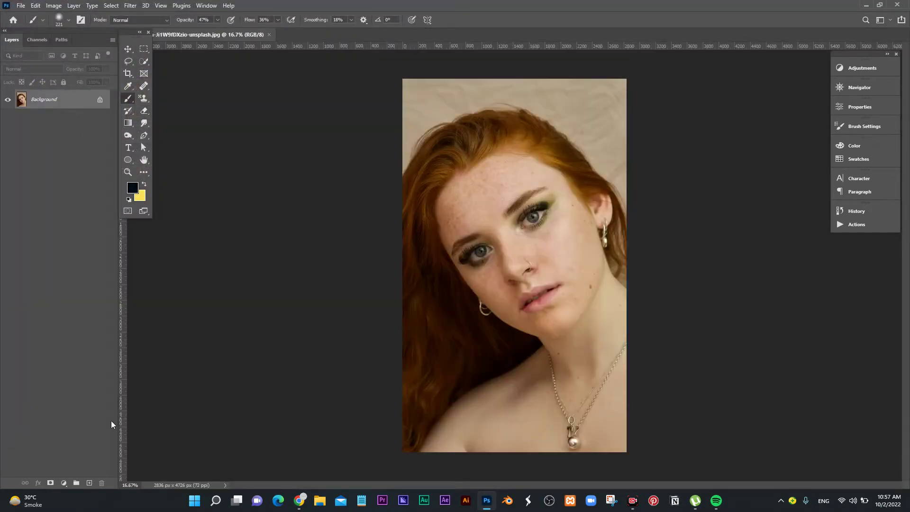
pyautogui.click(88, 483)
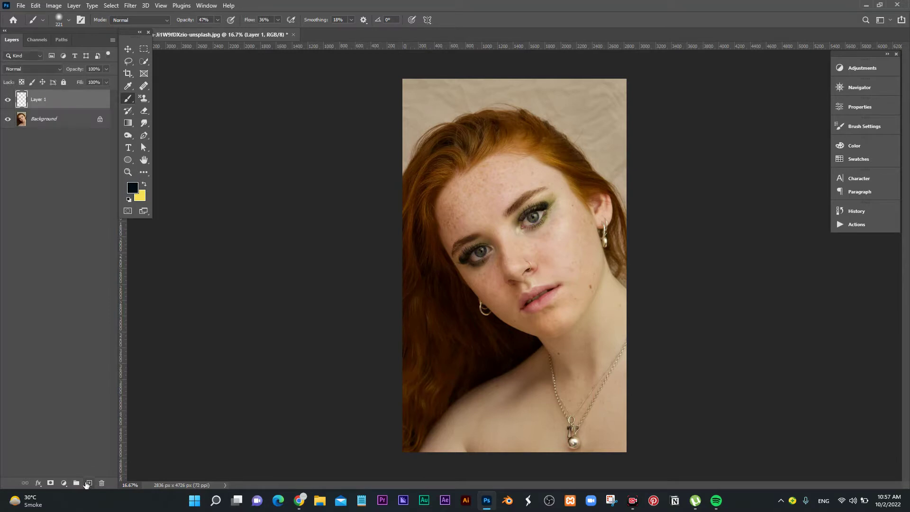
# Set up the Healing Brush in Sampled mode, sampling Current & Below
pyautogui.click(143, 86)
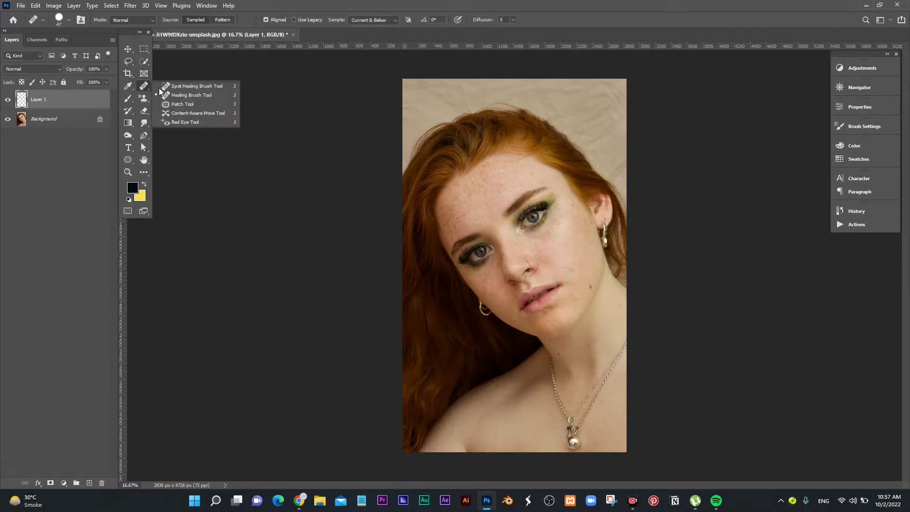
pyautogui.click(180, 96)
pyautogui.click(381, 20)
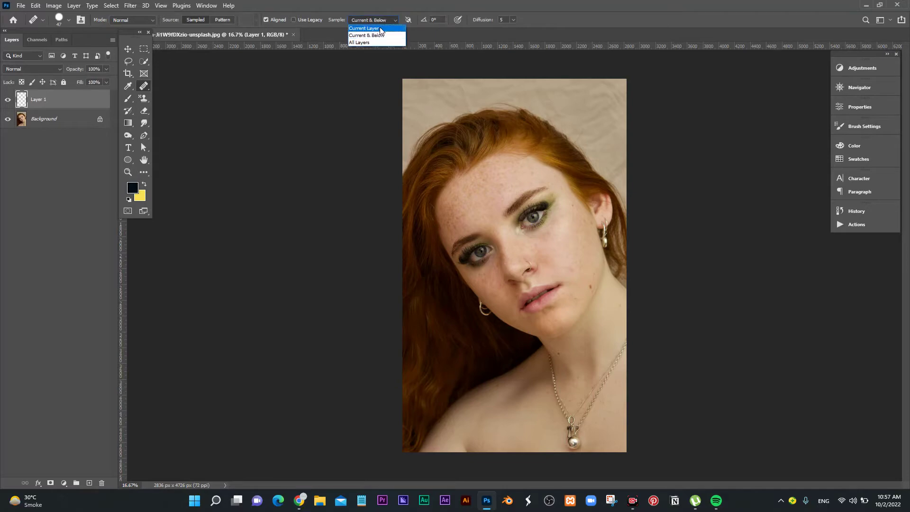
# Zoom into the face and heal the cheek mole, the red jaw blemish and the cheek freckles
pyautogui.moveTo(538, 251); pyautogui.dragTo(620, 260)
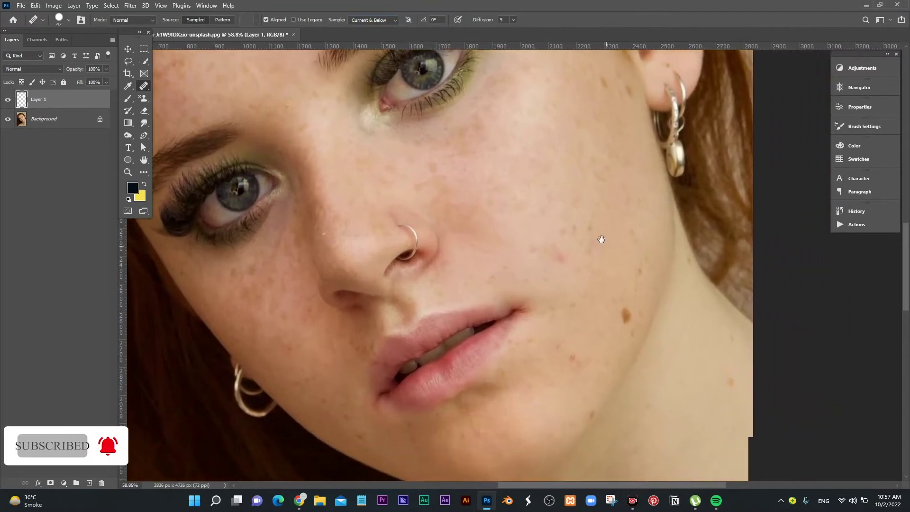
pyautogui.moveTo(704, 306); pyautogui.dragTo(558, 211)
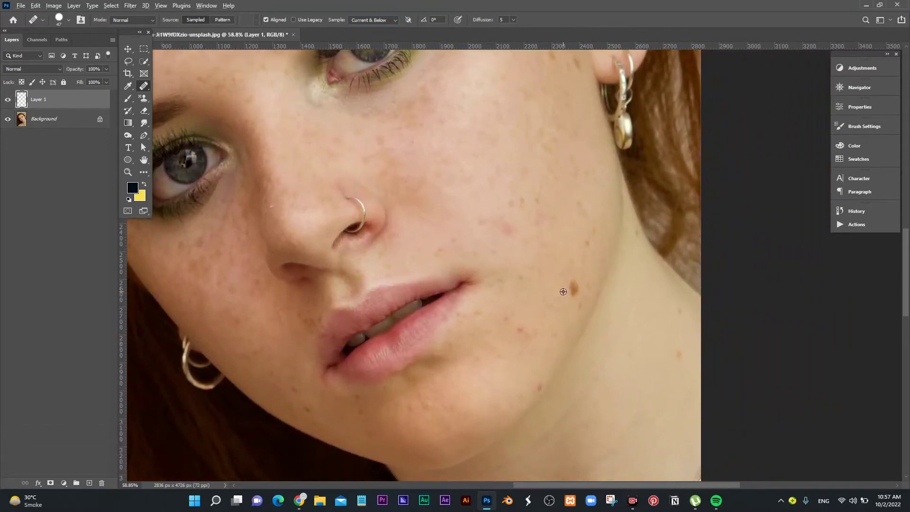
pyautogui.click(574, 287)
pyautogui.click(331, 111)
pyautogui.click(539, 387)
pyautogui.click(501, 219)
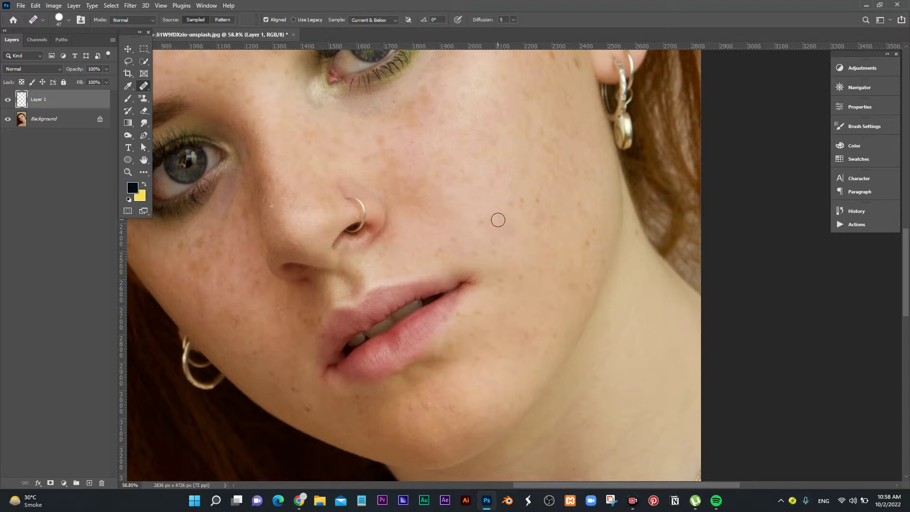
pyautogui.click(520, 199)
# Heal the spots beside the mouth corner and on the chin, resampling clean chin skin
pyautogui.click(520, 278)
pyautogui.click(425, 405)
pyautogui.click(289, 402)
pyautogui.press('super')
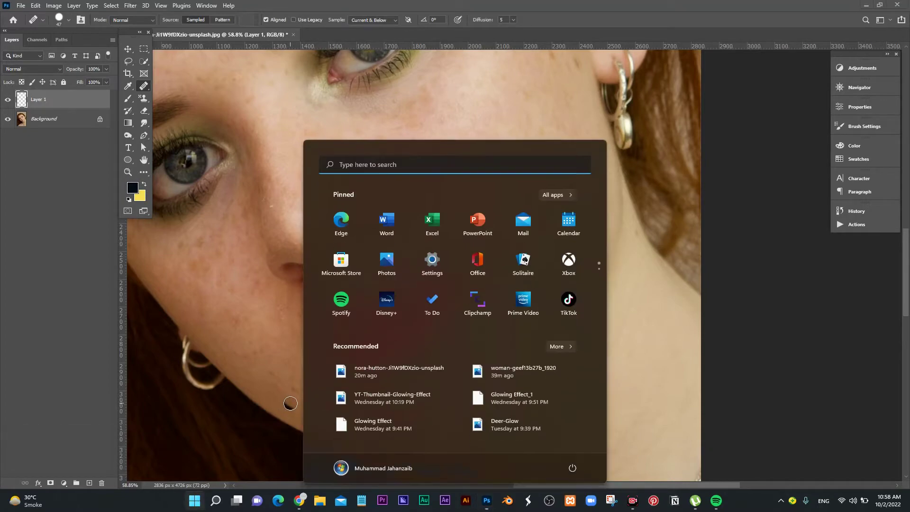
pyautogui.press('super')
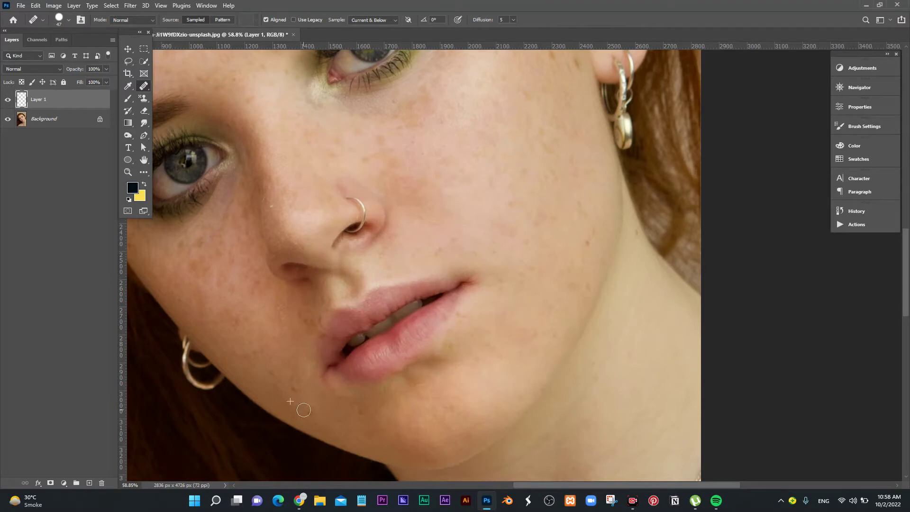
pyautogui.keyDown('alt'); pyautogui.click(296, 398); pyautogui.keyUp('alt')
pyautogui.keyDown('alt'); pyautogui.click(302, 331); pyautogui.keyUp('alt')
pyautogui.keyDown('alt'); pyautogui.click(301, 332); pyautogui.keyUp('alt')
# Heal the freckles beside the ear, the dark mole near the eye and a forehead freckle
pyautogui.moveTo(571, 114); pyautogui.dragTo(507, 242)
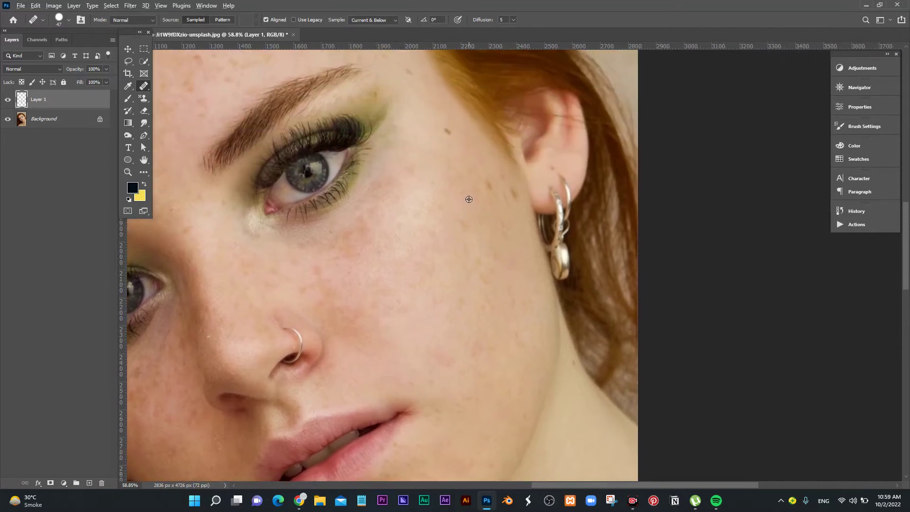
pyautogui.click(489, 185)
pyautogui.click(512, 193)
pyautogui.click(449, 132)
pyautogui.click(408, 73)
# Sample clean forehead skin and heal the reddish forehead blemish and the spot above the eyebrow
pyautogui.moveTo(250, 148); pyautogui.dragTo(293, 242)
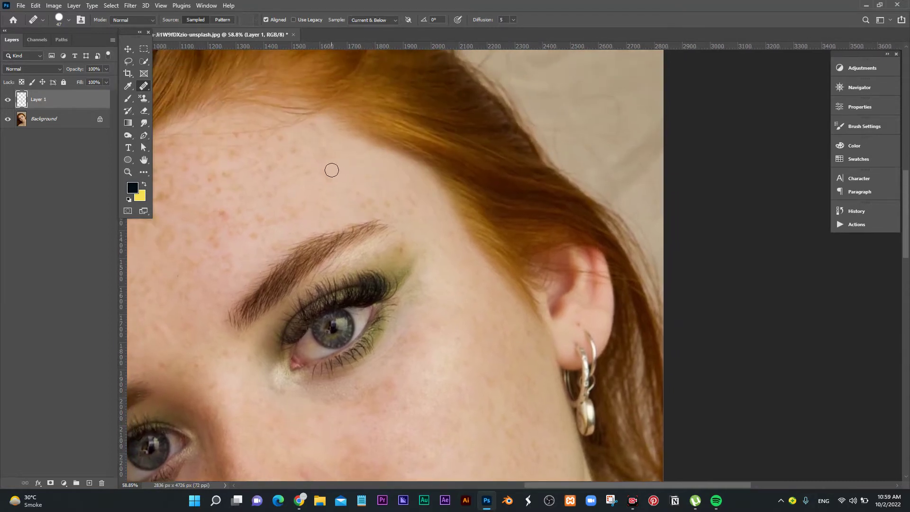
pyautogui.click(330, 171)
pyautogui.keyDown('alt'); pyautogui.click(347, 151); pyautogui.keyUp('alt')
pyautogui.click(323, 151)
pyautogui.keyDown('alt'); pyautogui.click(377, 189); pyautogui.keyUp('alt')
pyautogui.click(222, 212)
pyautogui.click(246, 260)
pyautogui.moveTo(247, 263); pyautogui.dragTo(457, 223)
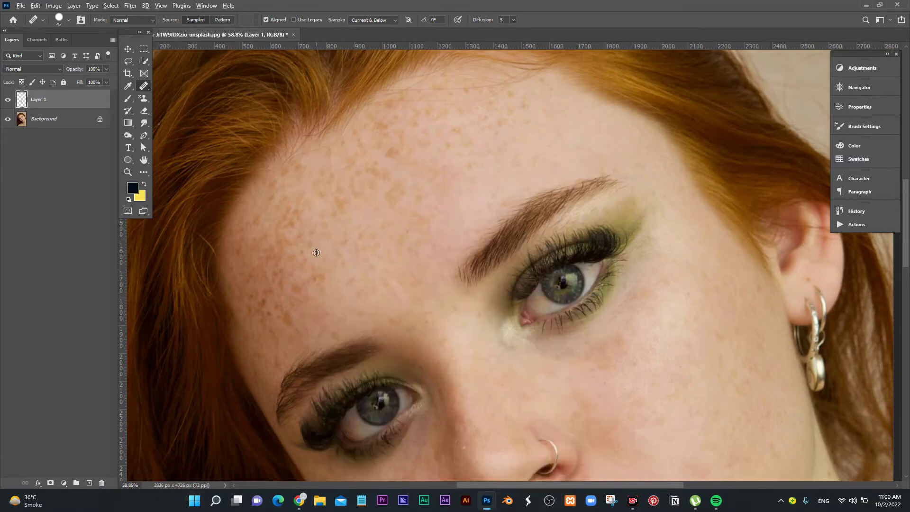
pyautogui.keyDown('alt'); pyautogui.click(320, 246); pyautogui.keyUp('alt')
pyautogui.moveTo(618, 250); pyautogui.dragTo(599, 249)
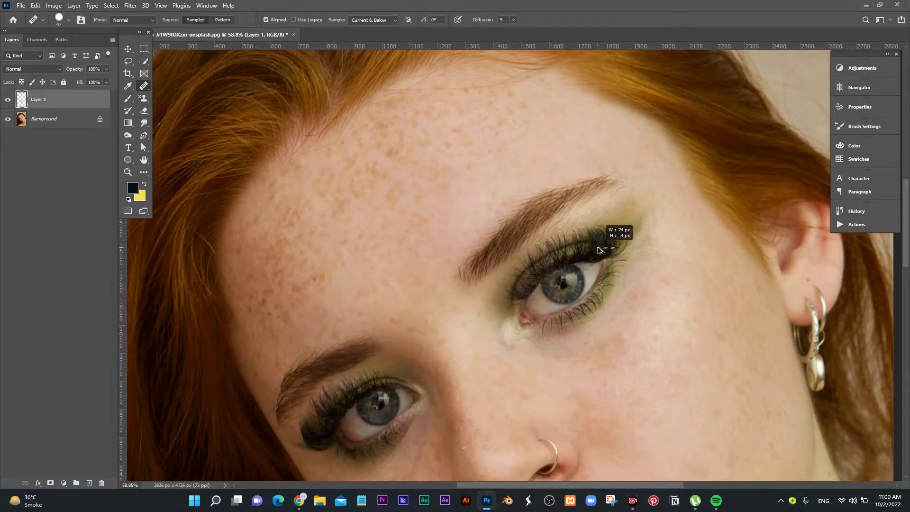
# Sample clean neck skin and heal the dark neck blemish and the shoulder speck
pyautogui.scroll(-5, 696, 283)
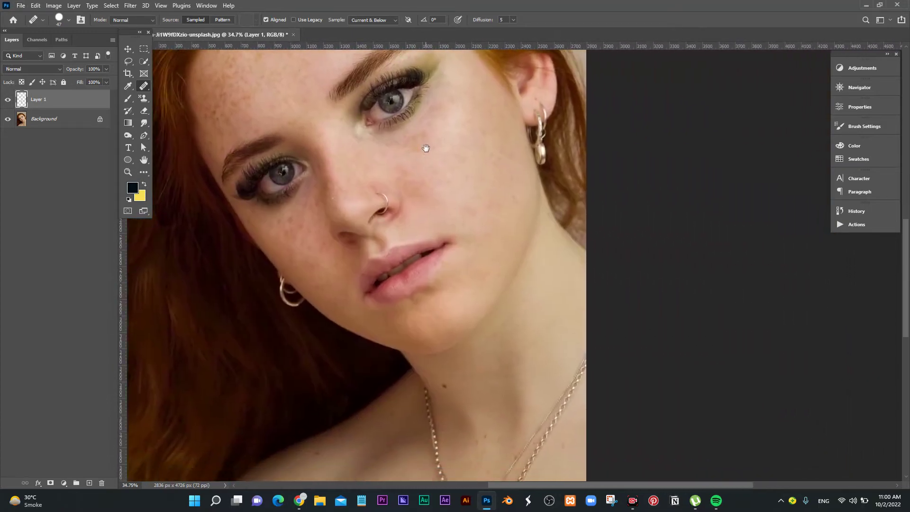
pyautogui.moveTo(636, 318); pyautogui.dragTo(423, 81)
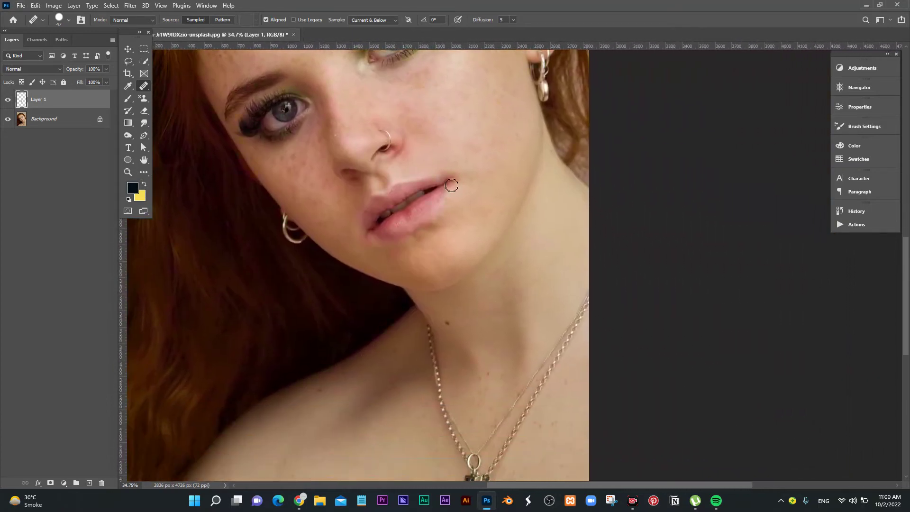
pyautogui.keyDown('alt'); pyautogui.click(456, 321); pyautogui.keyUp('alt')
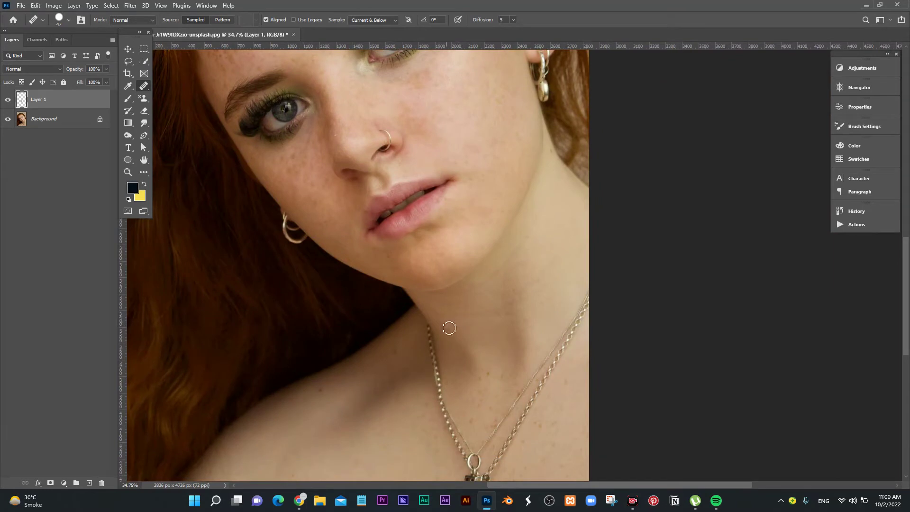
pyautogui.keyDown('alt'); pyautogui.click(510, 348); pyautogui.keyUp('alt')
pyautogui.moveTo(546, 419); pyautogui.dragTo(459, 355)
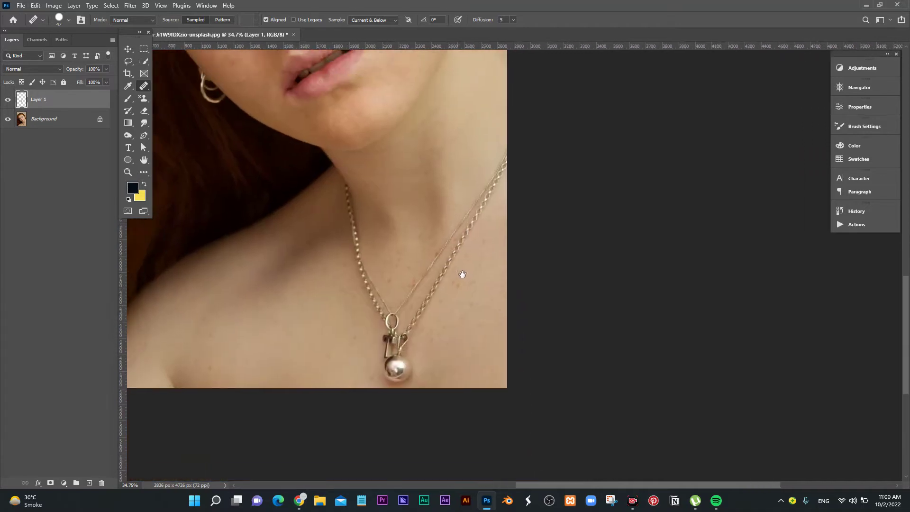
pyautogui.click(482, 255)
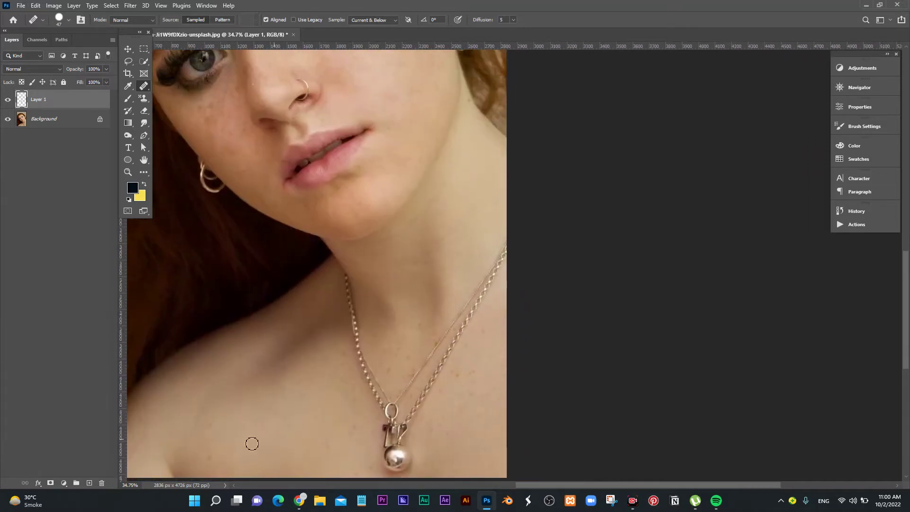
pyautogui.keyDown('alt'); pyautogui.click(219, 453); pyautogui.keyUp('alt')
# Resample clean neck skin, heal another neck spot, then zoom out to the whole face
pyautogui.keyDown('alt'); pyautogui.click(461, 379); pyautogui.keyUp('alt')
pyautogui.click(474, 396)
pyautogui.keyDown('alt'); pyautogui.click(458, 391); pyautogui.keyUp('alt')
pyautogui.moveTo(453, 264); pyautogui.dragTo(437, 263)
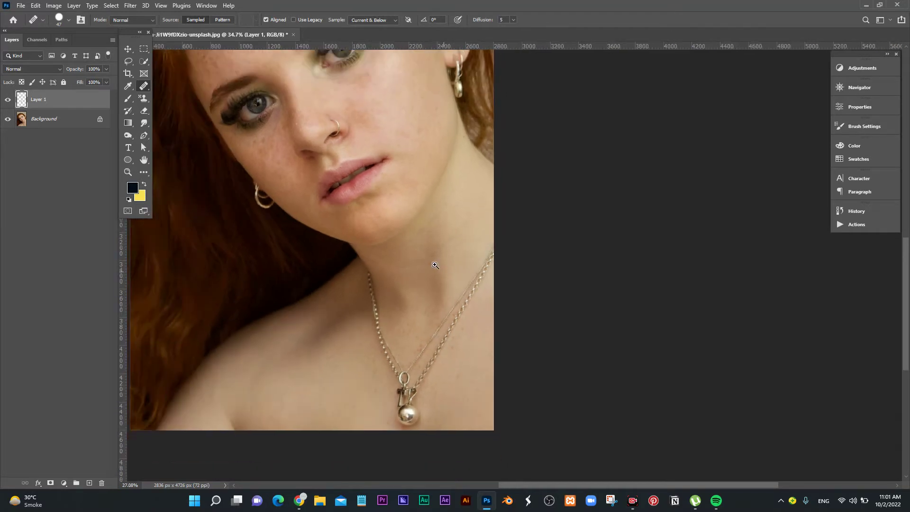
pyautogui.moveTo(356, 188)
pyautogui.mouseDown()
pyautogui.moveTo(348, 288)
pyautogui.moveTo(369, 285)
pyautogui.mouseUp()
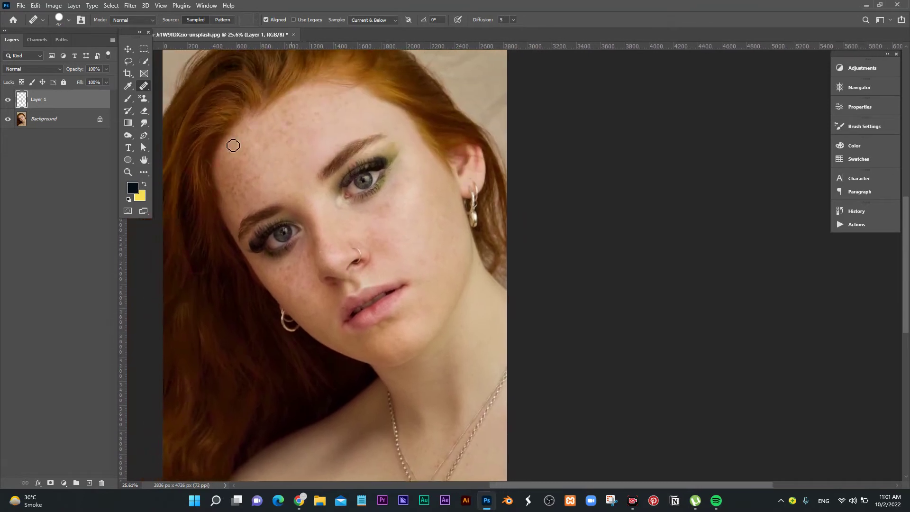
pyautogui.click(8, 100)
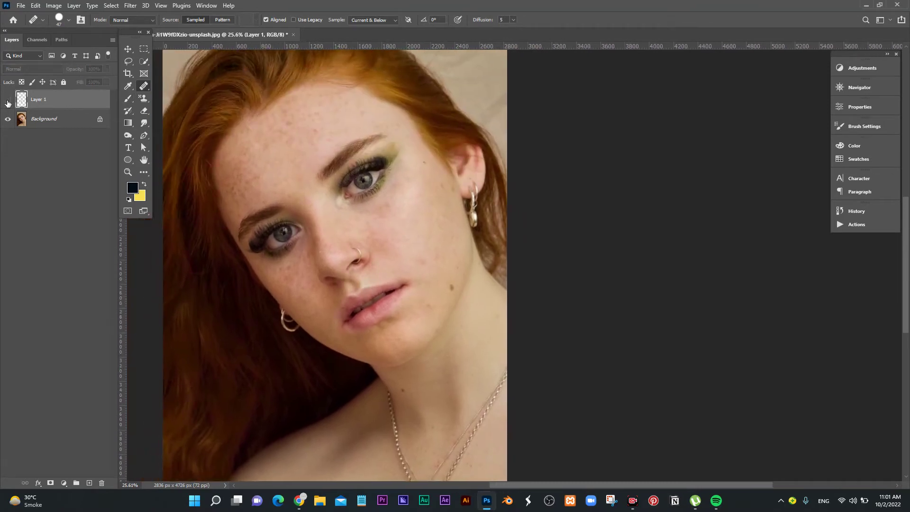
pyautogui.click(8, 100)
pyautogui.click(7, 100)
pyautogui.click(8, 100)
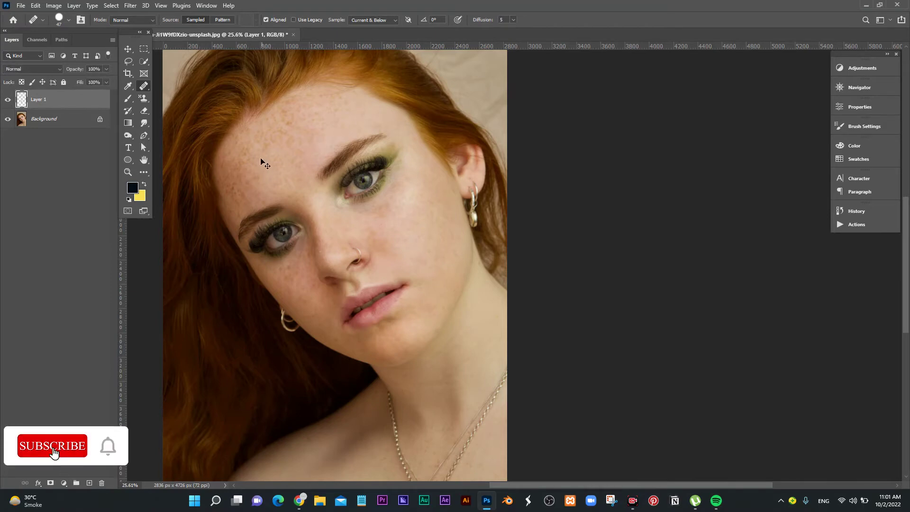
pyautogui.scroll(5, 264, 163)
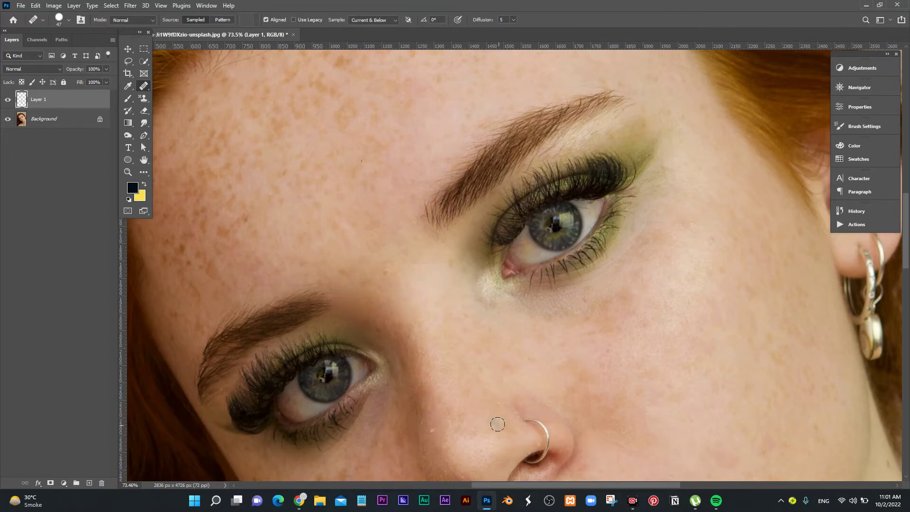
pyautogui.moveTo(498, 424)
pyautogui.mouseDown()
pyautogui.moveTo(494, 209)
pyautogui.moveTo(495, 351)
pyautogui.moveTo(510, 411)
pyautogui.mouseUp()
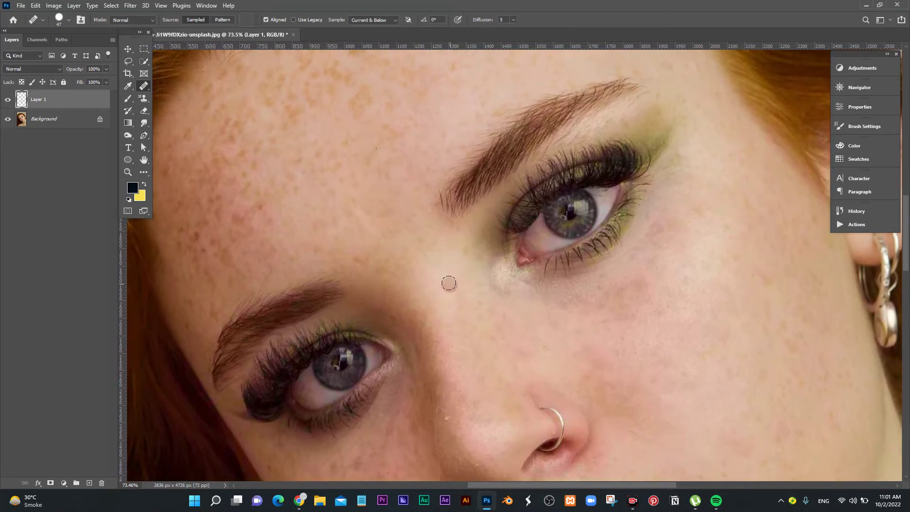
pyautogui.keyDown('alt'); pyautogui.click(436, 269); pyautogui.keyUp('alt')
pyautogui.keyDown('alt'); pyautogui.click(334, 245); pyautogui.keyUp('alt')
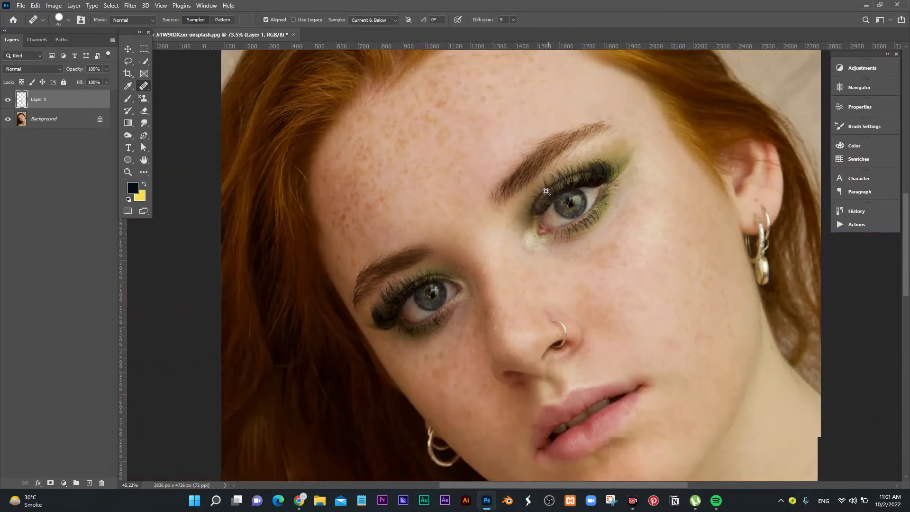
pyautogui.moveTo(571, 194); pyautogui.dragTo(530, 195)
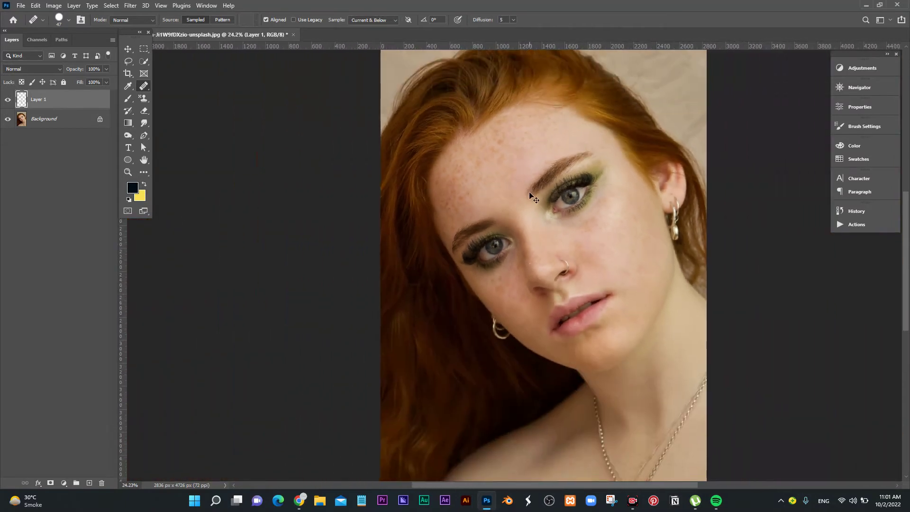
# Fit the portrait on screen, stamp all visible layers into a new layer, and duplicate it
pyautogui.hotkey('ctrl', '0')
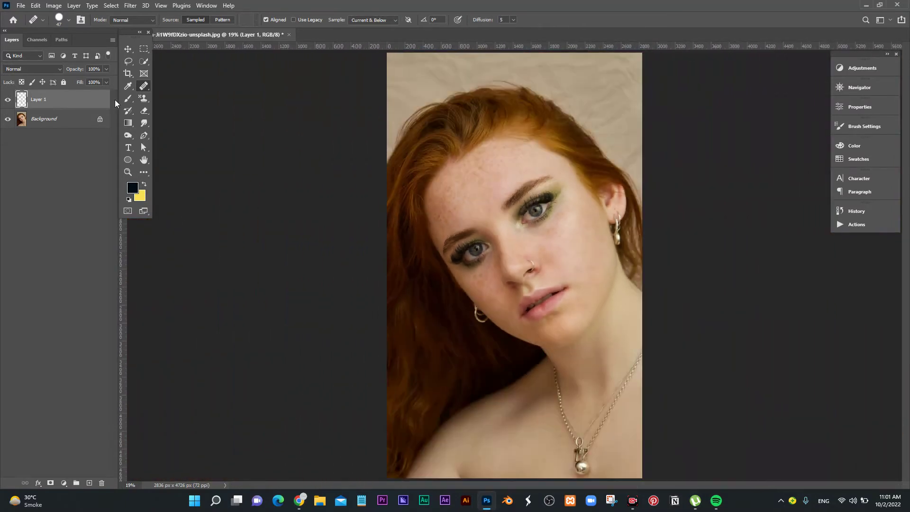
pyautogui.hotkey('ctrl', 'shift', 'alt', 'e')
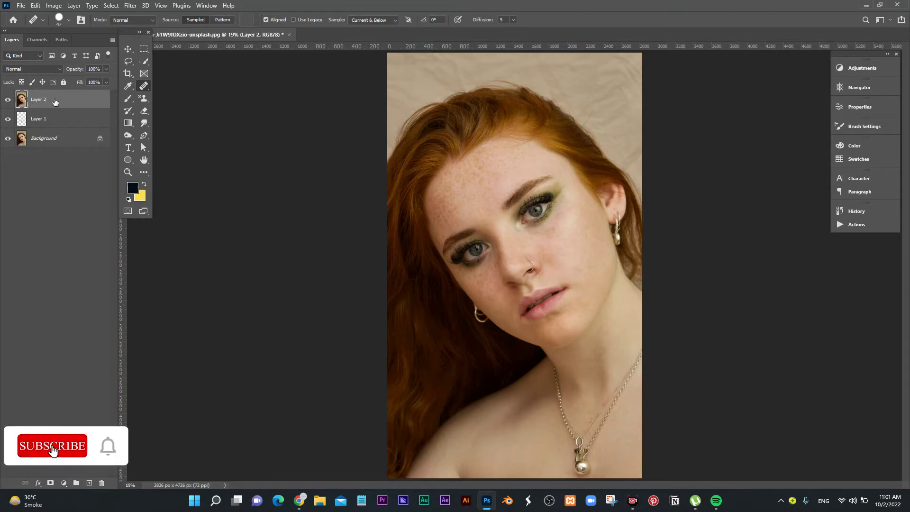
pyautogui.hotkey('ctrl', 'j')
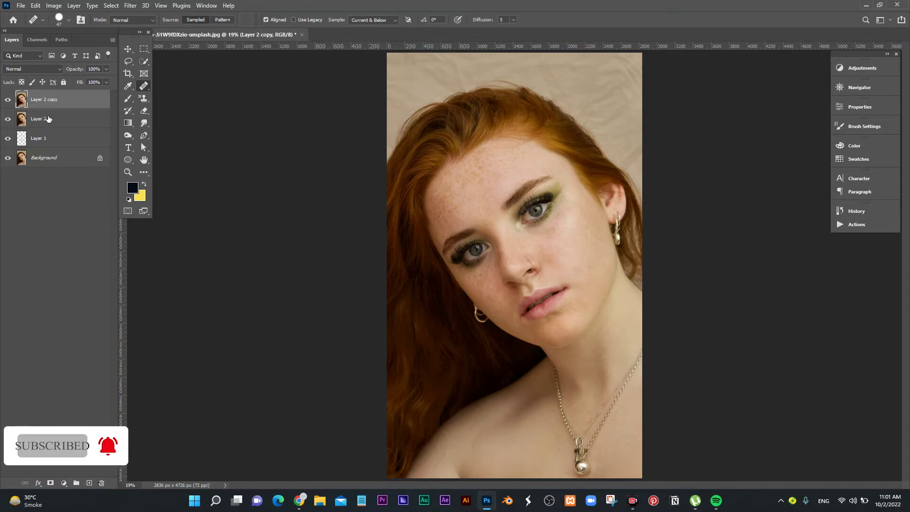
# Rename the two merged layers Blur and HighPass
pyautogui.doubleClick(45, 119)
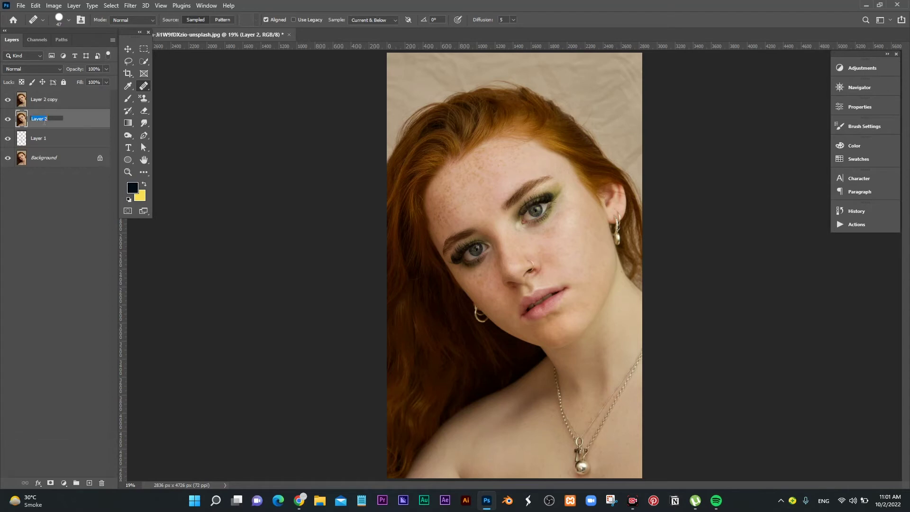
pyautogui.write('Blur')
pyautogui.press('Return')
pyautogui.doubleClick(52, 99)
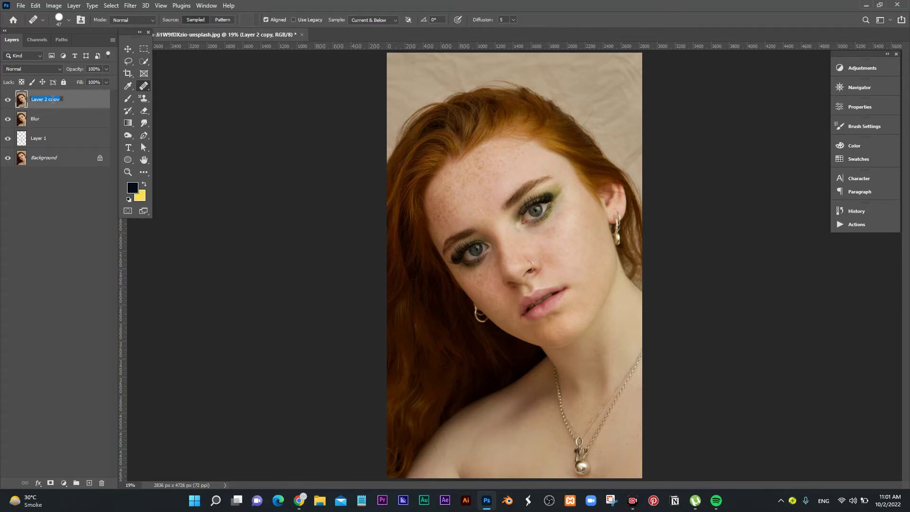
pyautogui.write('HighPas')
pyautogui.write('s')
pyautogui.press('Return')
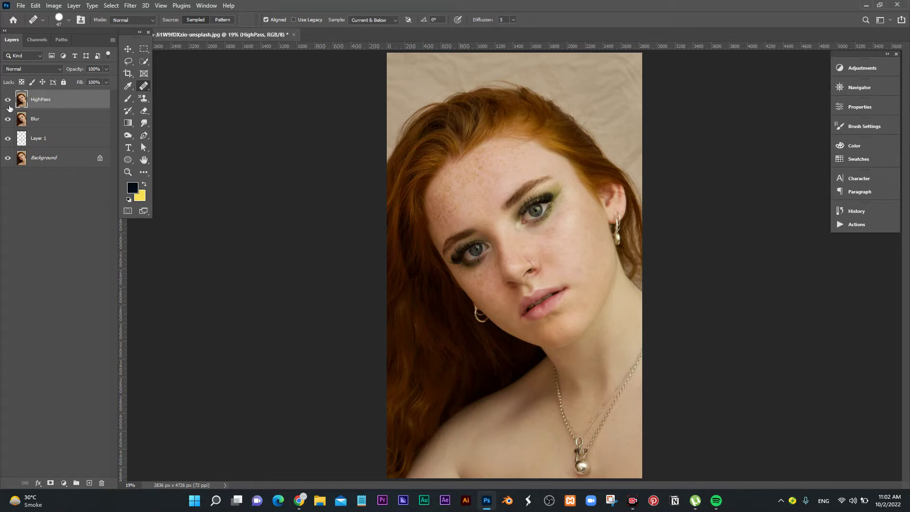
# Hide the HighPass layer and convert the Blur layer to a smart object
pyautogui.click(48, 119)
pyautogui.rightClick(49, 118)
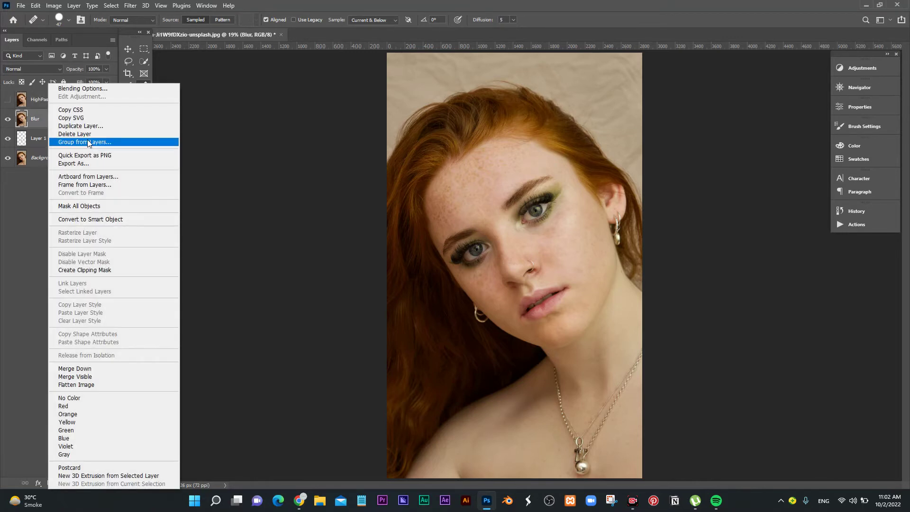
pyautogui.click(95, 219)
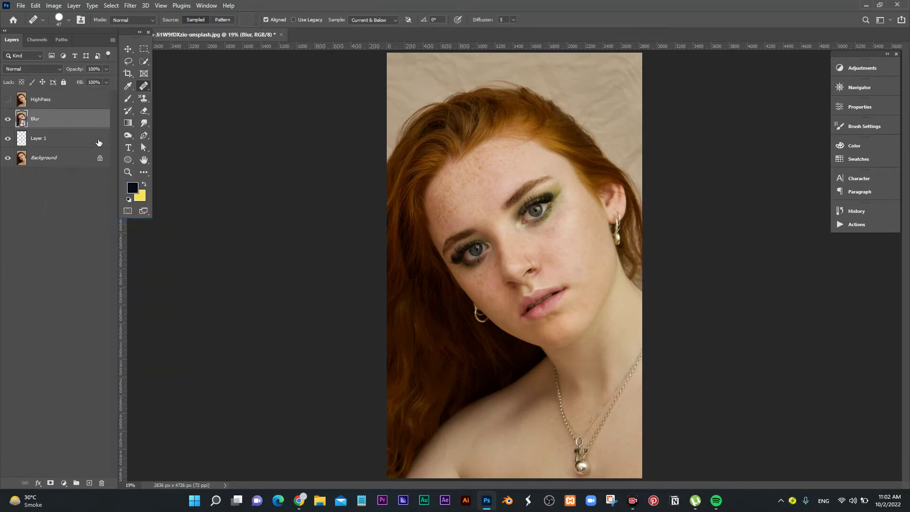
# Apply a Gaussian Blur with radius 29 to the Blur layer
pyautogui.click(131, 5)
pyautogui.moveTo(136, 127)
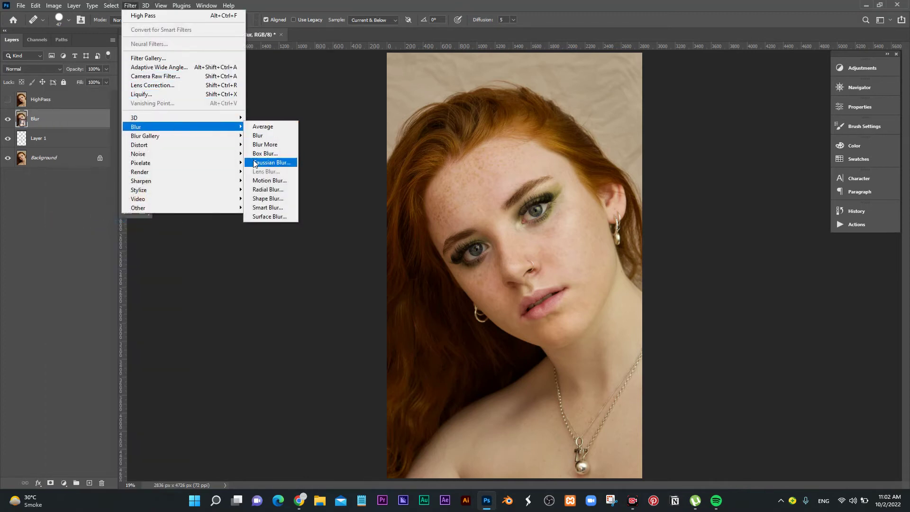
pyautogui.click(268, 162)
pyautogui.moveTo(576, 169); pyautogui.dragTo(639, 151)
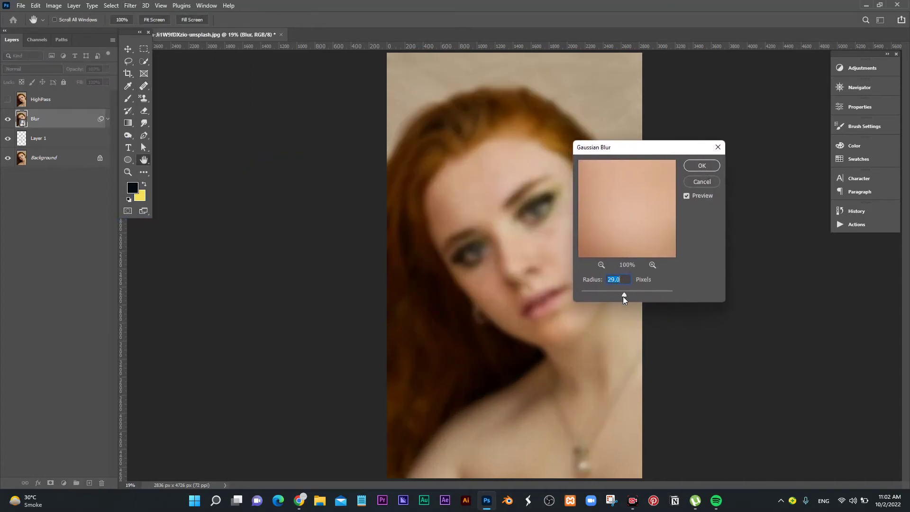
pyautogui.moveTo(630, 295); pyautogui.dragTo(626, 295)
pyautogui.doubleClick(608, 279)
pyautogui.write('2')
pyautogui.write('9')
pyautogui.press('Return')
pyautogui.press('j')
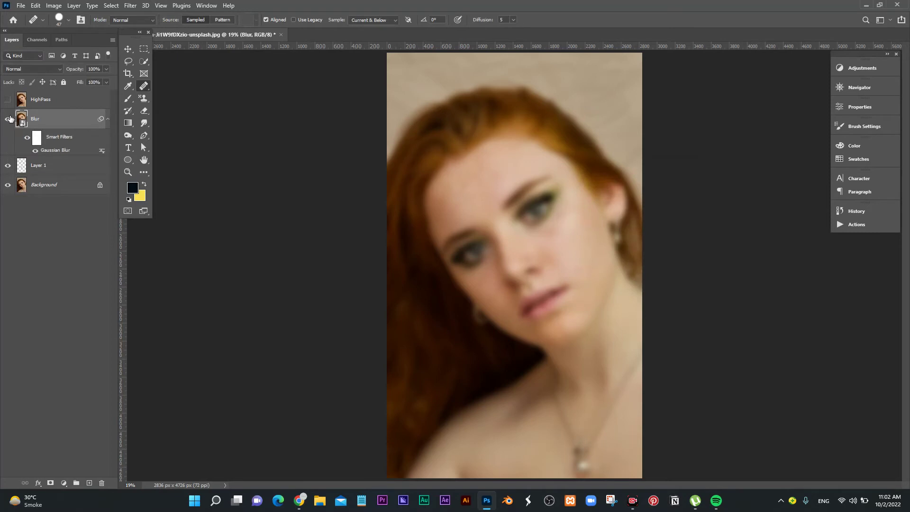
# Show and select the HighPass layer and convert it to a smart object
pyautogui.click(8, 100)
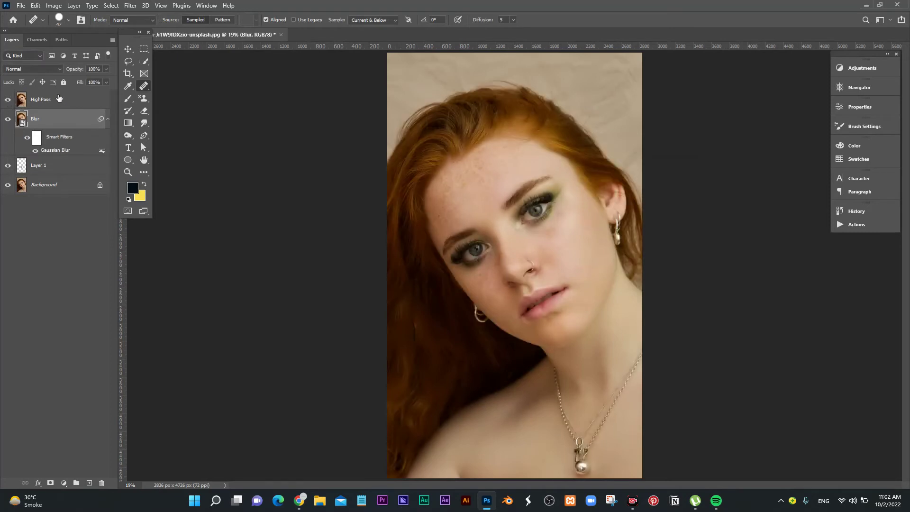
pyautogui.click(83, 106)
pyautogui.rightClick(84, 107)
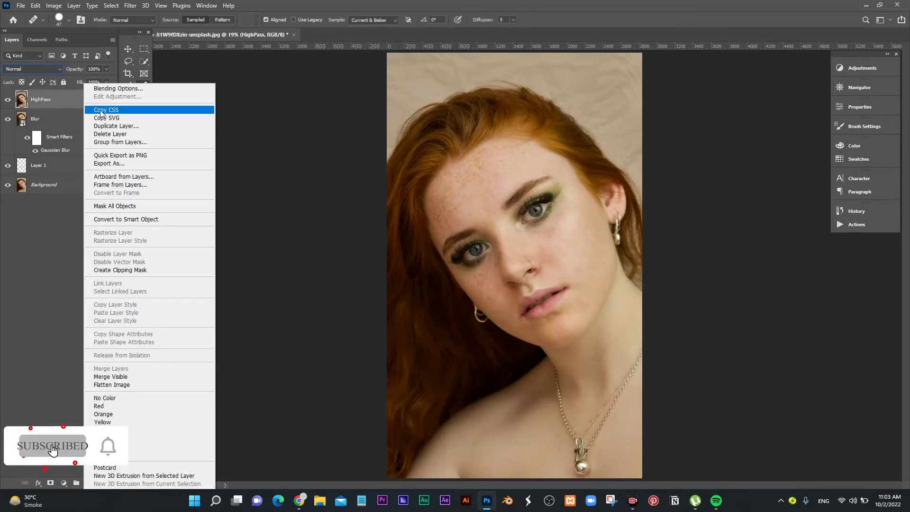
pyautogui.click(143, 218)
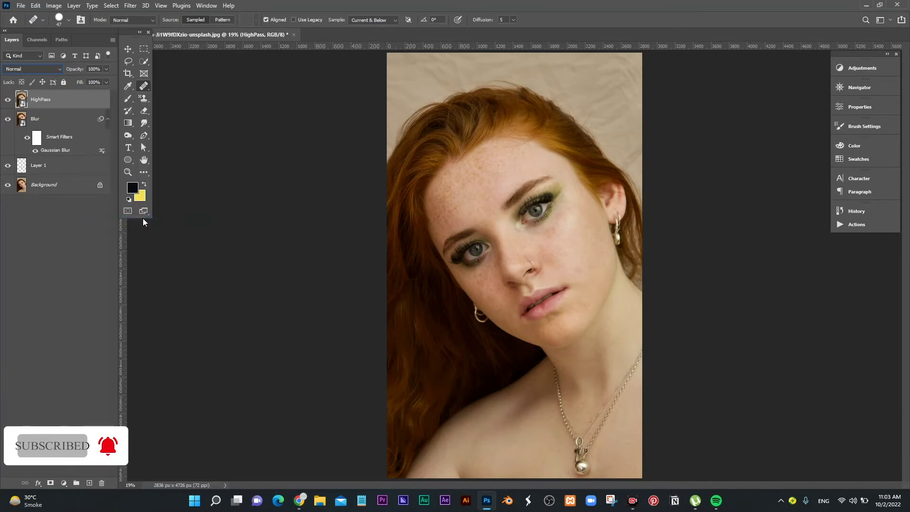
pyautogui.click(129, 7)
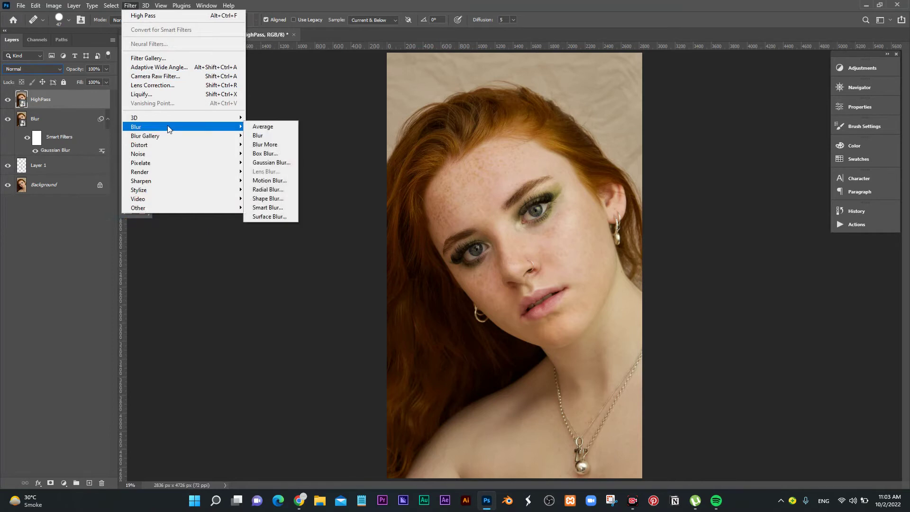
pyautogui.moveTo(138, 207)
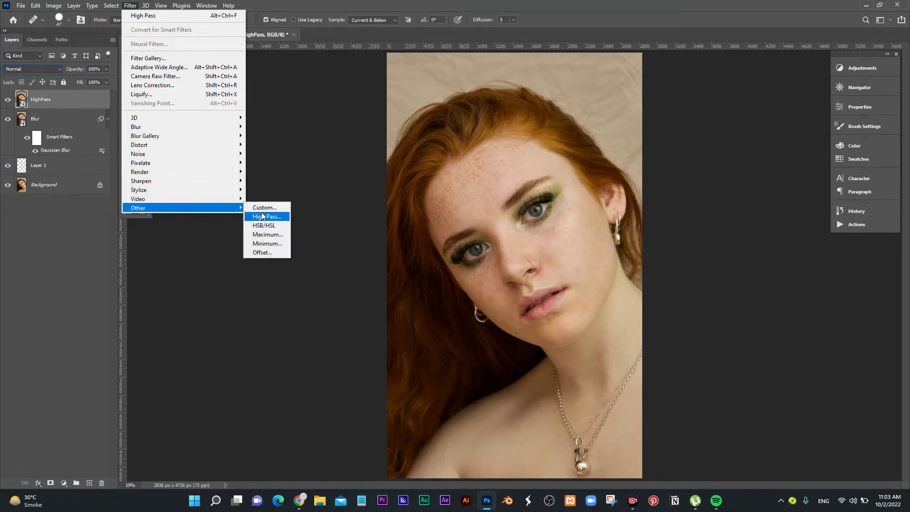
# Apply a 4.5-pixel High Pass smart filter to the HighPass layer
pyautogui.click(267, 216)
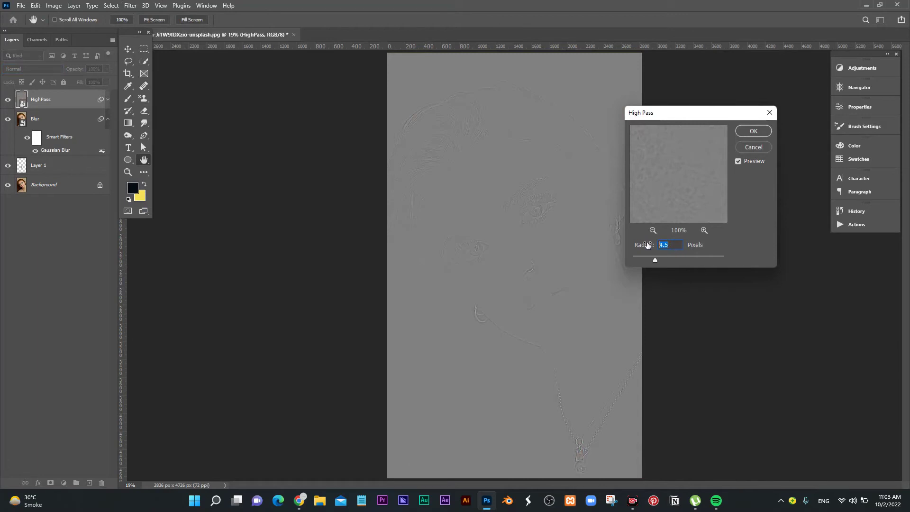
pyautogui.click(650, 244)
pyautogui.click(753, 131)
pyautogui.press('j')
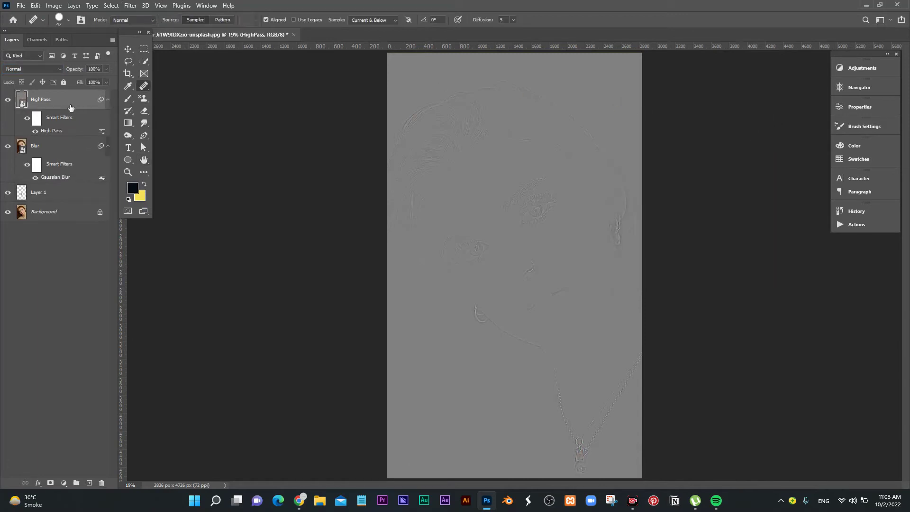
# Set HighPass to Linear Light blending and group it with Blur in a group named Skin
pyautogui.click(59, 69)
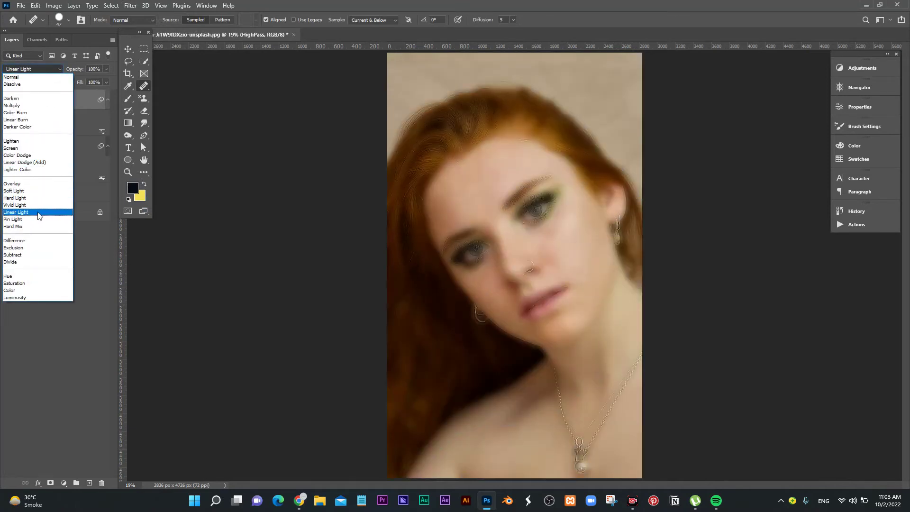
pyautogui.click(39, 215)
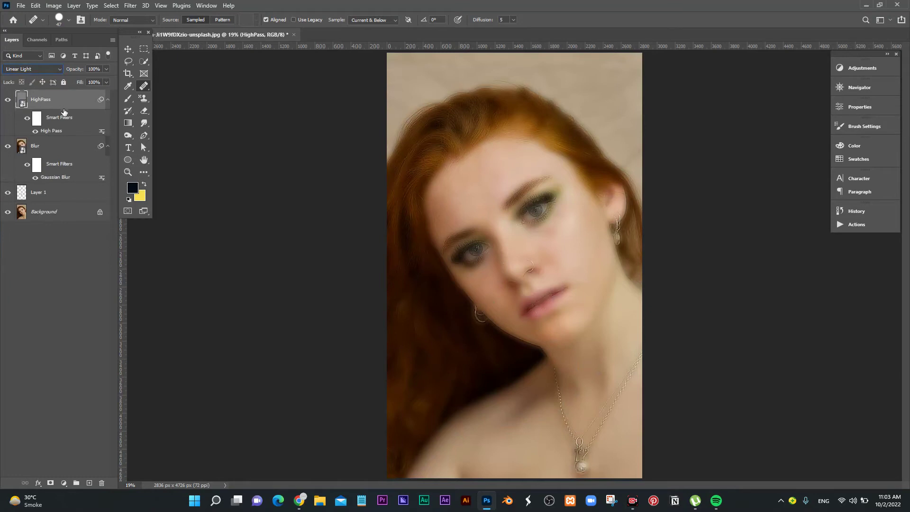
pyautogui.keyDown('shift'); pyautogui.click(52, 151); pyautogui.keyUp('shift')
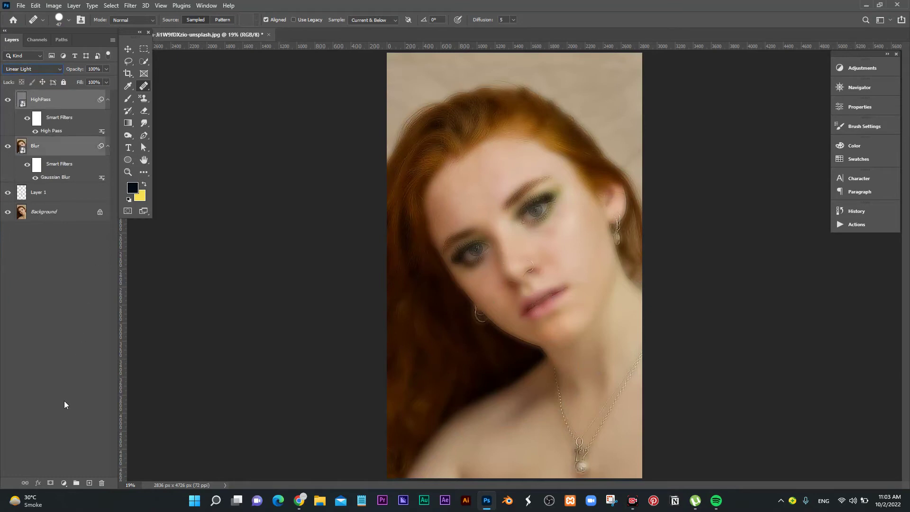
pyautogui.click(76, 483)
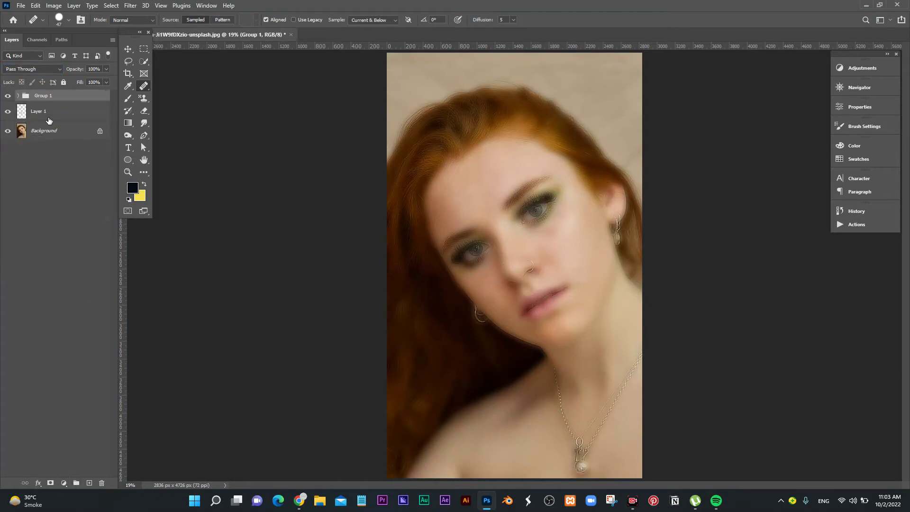
pyautogui.doubleClick(43, 96)
pyautogui.write('Skin')
pyautogui.press('Return')
# Add a black hide-all mask to the Skin group and ready a white brush over the forehead
pyautogui.keyDown('alt'); pyautogui.click(50, 483); pyautogui.keyUp('alt')
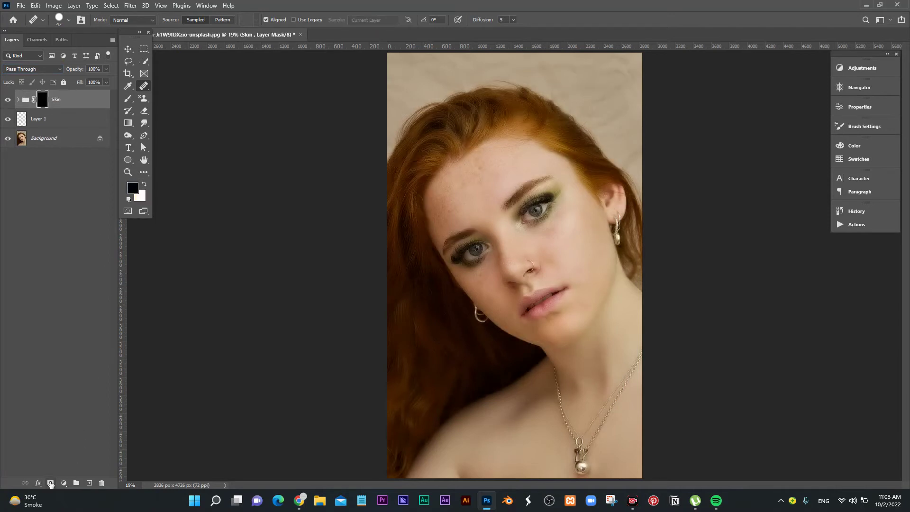
pyautogui.click(128, 98)
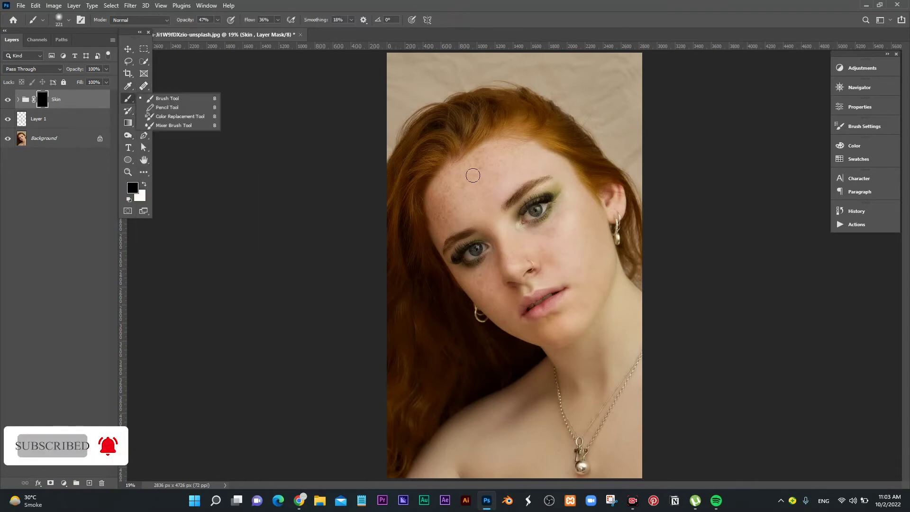
pyautogui.hotkey('ctrl', 'space')
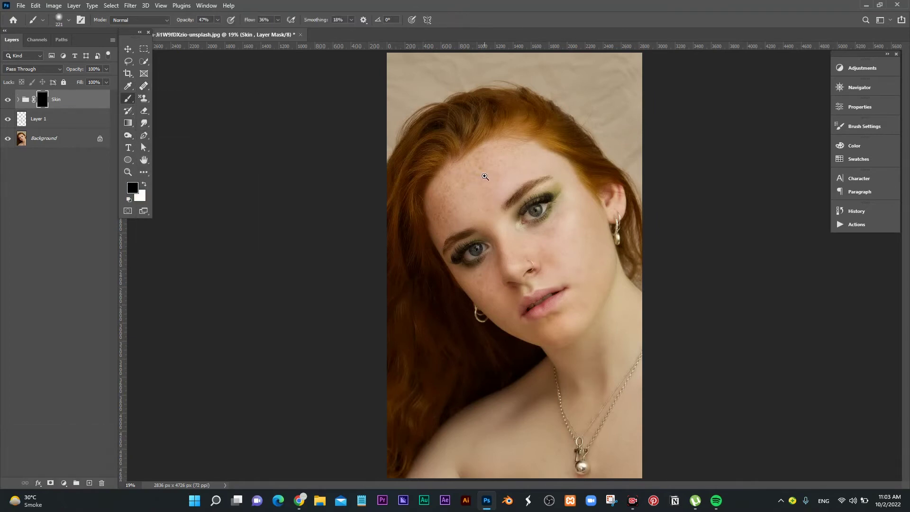
pyautogui.click(478, 187)
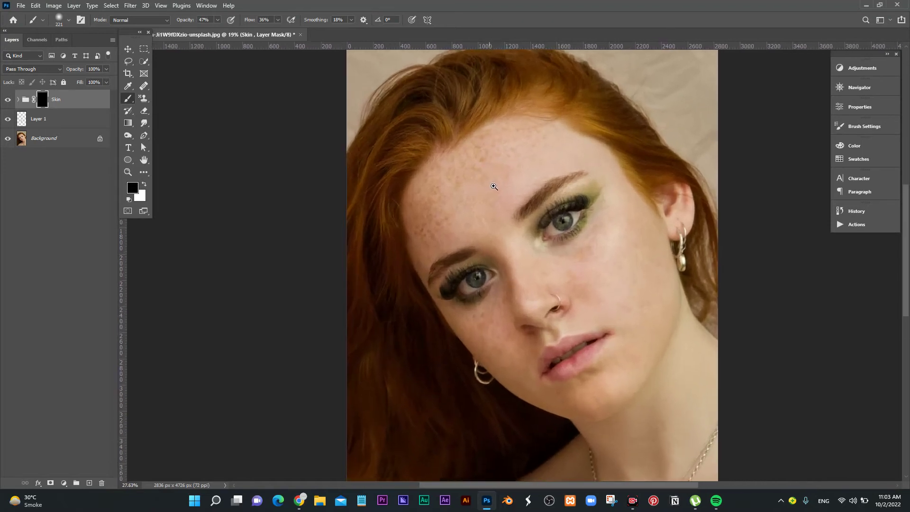
pyautogui.click(144, 184)
pyautogui.click(144, 184)
# Set brush opacity to 100% with white foreground and enlarge the brush to 447 px
pyautogui.moveTo(487, 165); pyautogui.dragTo(504, 164)
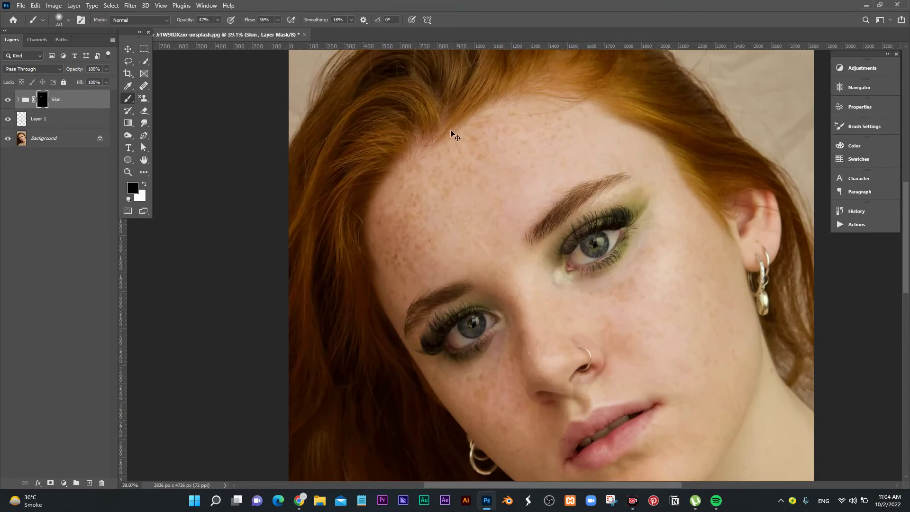
pyautogui.moveTo(185, 20); pyautogui.dragTo(422, 25)
pyautogui.click(143, 184)
pyautogui.moveTo(497, 177); pyautogui.dragTo(552, 107)
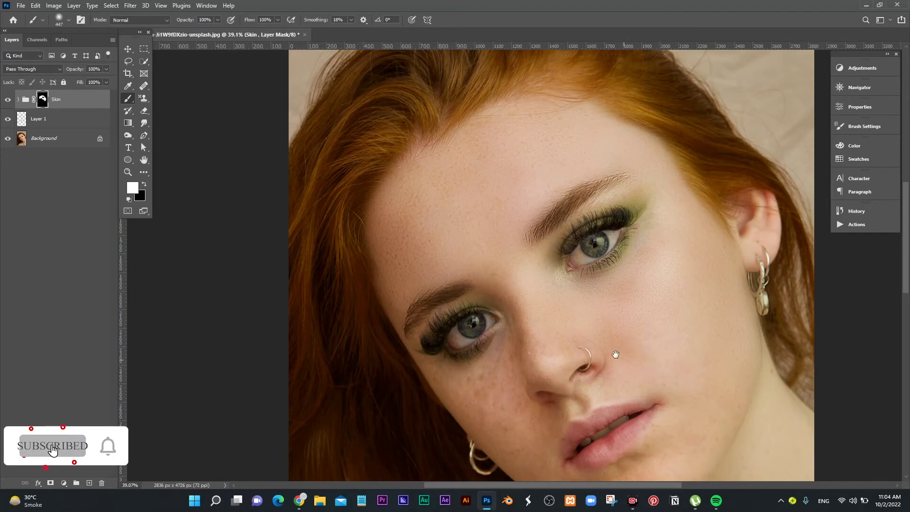
# Paint smoothing onto the jaw below the lips with a 160–186 px brush
pyautogui.moveTo(615, 354); pyautogui.dragTo(710, 150)
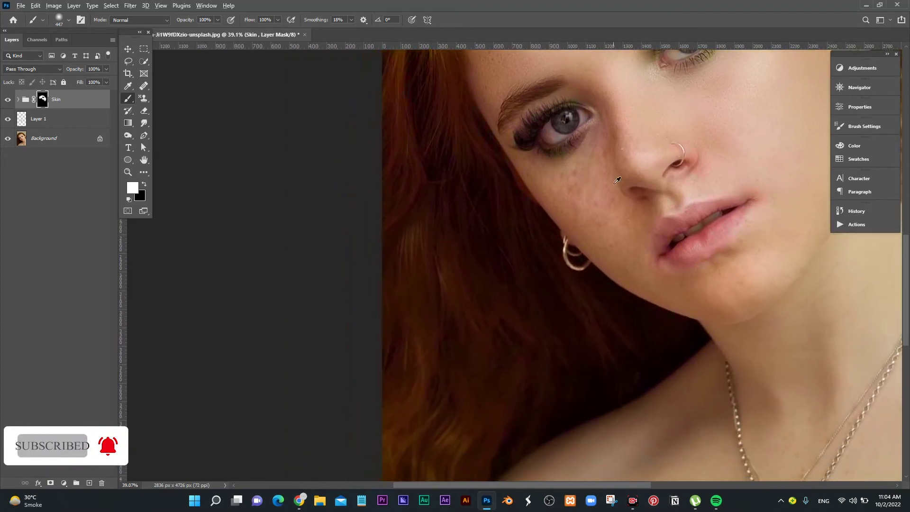
pyautogui.moveTo(617, 180); pyautogui.dragTo(597, 148)
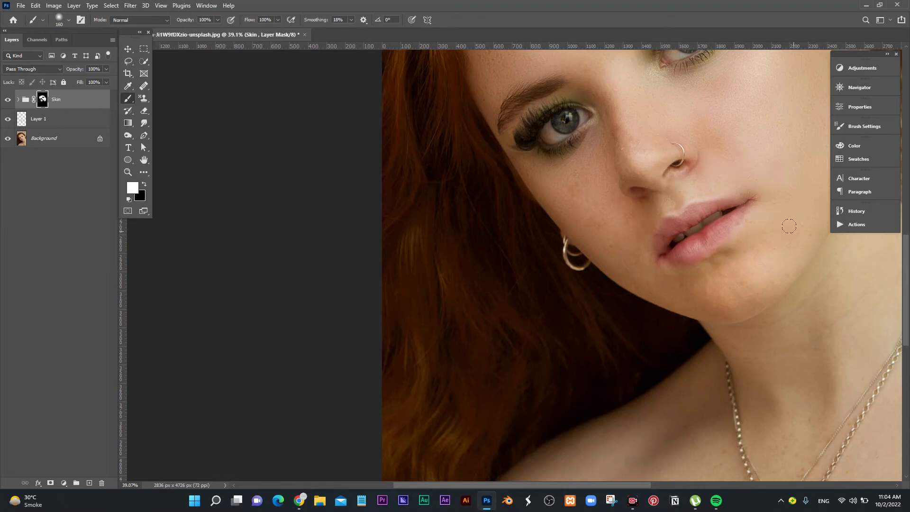
pyautogui.moveTo(774, 243); pyautogui.dragTo(801, 242)
pyautogui.moveTo(660, 274); pyautogui.dragTo(695, 279)
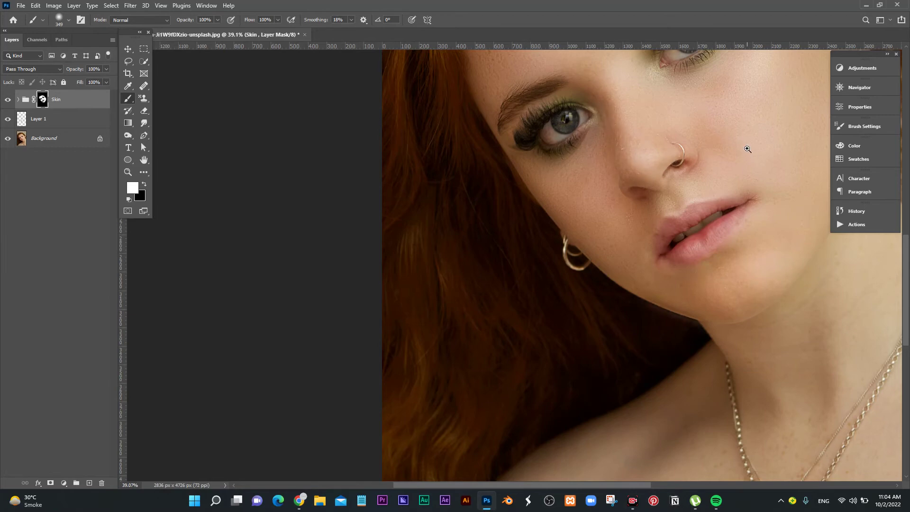
pyautogui.scroll(-2, 743, 151)
pyautogui.moveTo(744, 151); pyautogui.dragTo(640, 237)
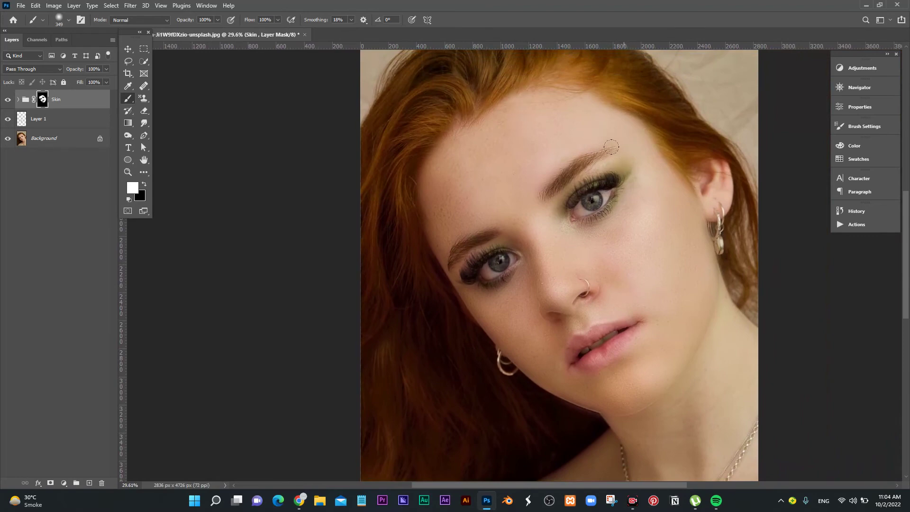
# Reveal smoothing between eyebrow and eye, then size the brush to 502 for the neck
pyautogui.moveTo(623, 160)
pyautogui.mouseDown()
pyautogui.moveTo(602, 163)
pyautogui.moveTo(635, 166)
pyautogui.mouseUp()
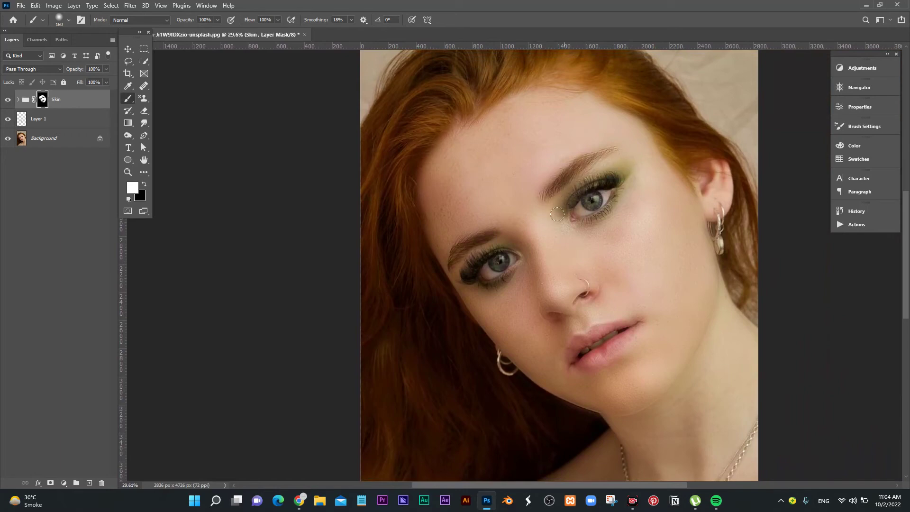
pyautogui.moveTo(501, 242); pyautogui.dragTo(527, 262)
pyautogui.scroll(-2, 695, 260)
pyautogui.moveTo(683, 295); pyautogui.dragTo(508, 167)
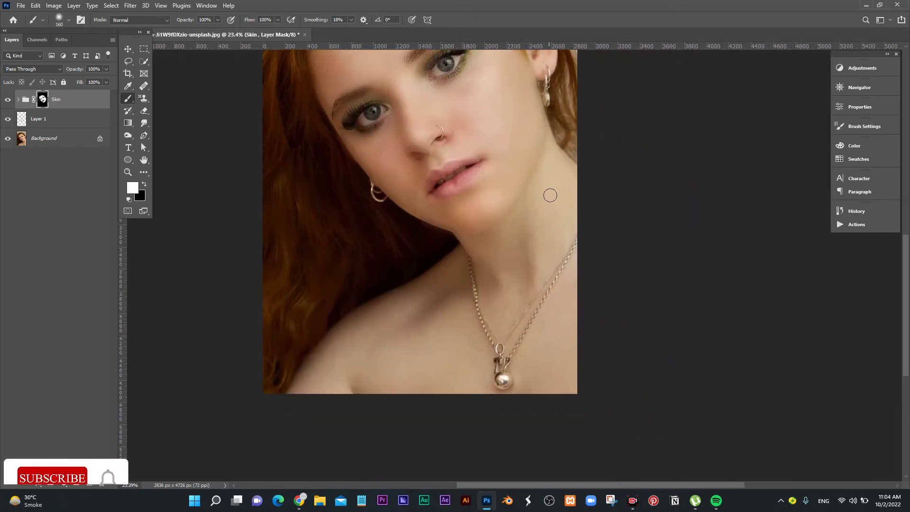
pyautogui.moveTo(550, 195); pyautogui.dragTo(528, 219)
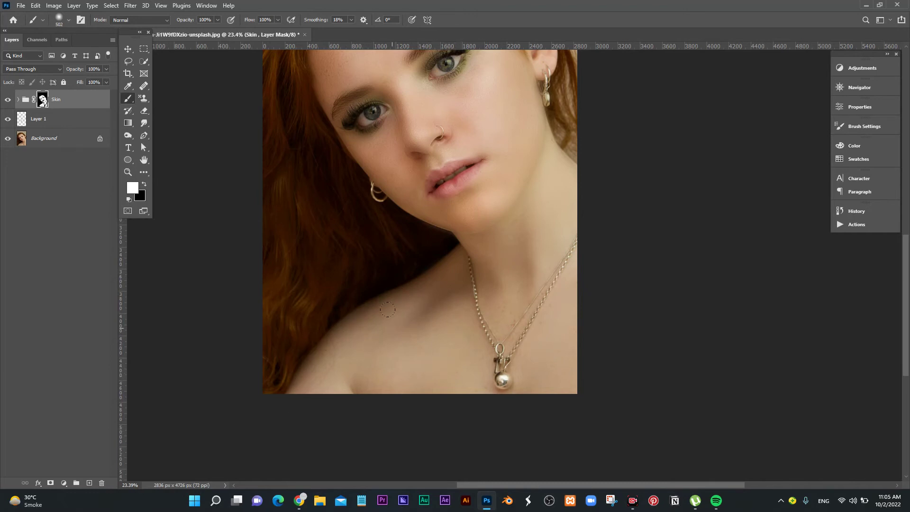
# Lower the Skin group's fill to 80%
pyautogui.moveTo(80, 83); pyautogui.dragTo(71, 84)
pyautogui.click(106, 83)
pyautogui.moveTo(98, 92); pyautogui.dragTo(56, 95)
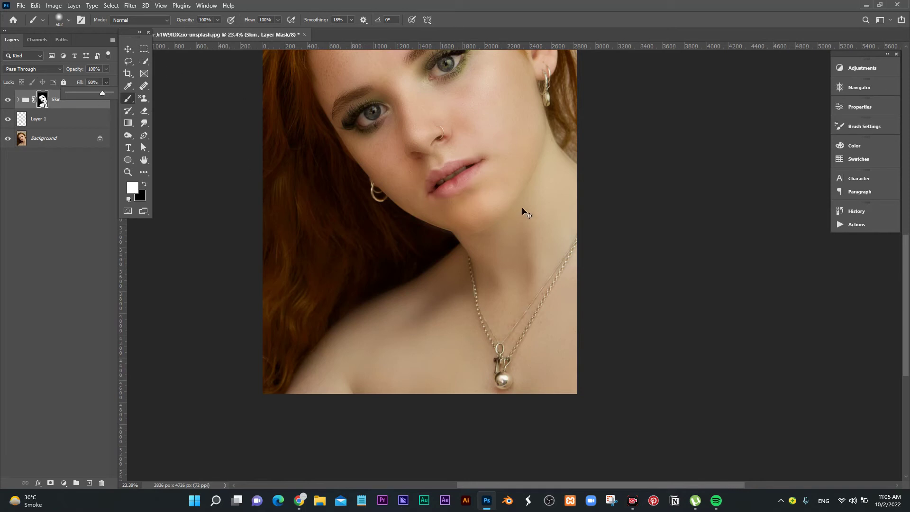
# Zoom out to see more of the portrait, then zoom back in on the face
pyautogui.scroll(-1, 518, 204)
pyautogui.moveTo(503, 199); pyautogui.dragTo(524, 281)
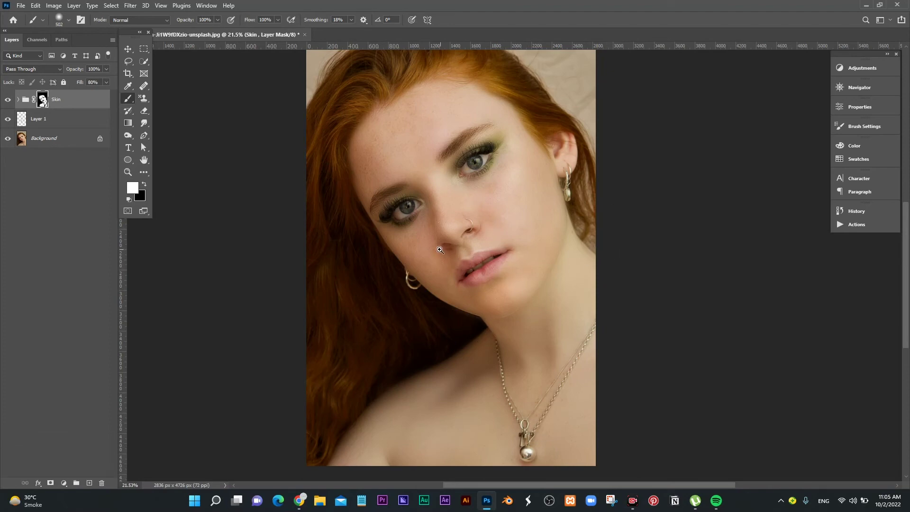
pyautogui.scroll(2, 441, 242)
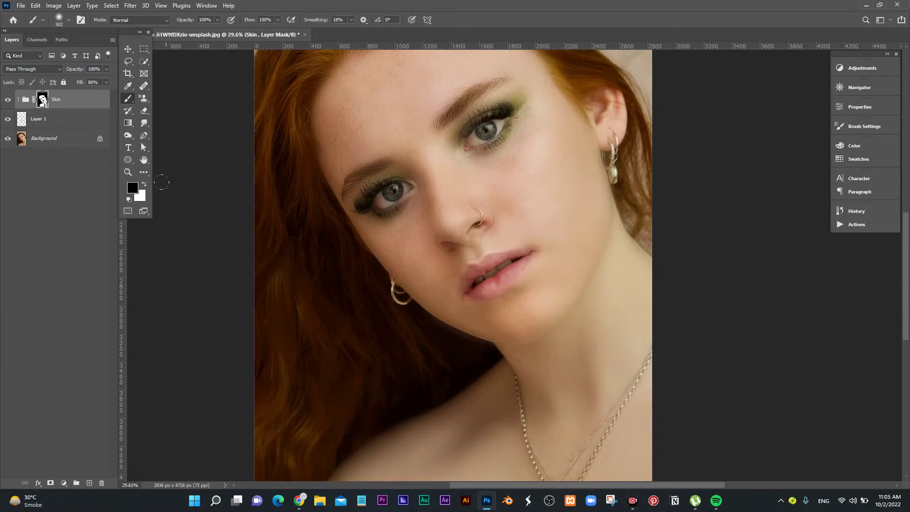
# With an 83 px brush, paint black on the Skin mask over the lips, eye rims and earring
pyautogui.keyDown('alt'); pyautogui.rightClick(509, 240); pyautogui.keyUp('alt')
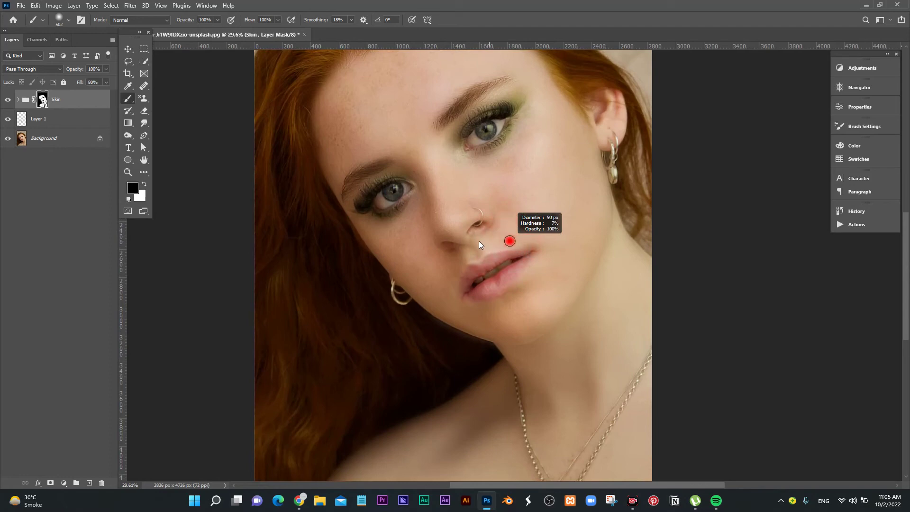
pyautogui.keyDown('alt'); pyautogui.rightClick(498, 257); pyautogui.keyUp('alt')
pyautogui.moveTo(504, 259)
pyautogui.mouseDown()
pyautogui.moveTo(469, 286)
pyautogui.moveTo(532, 257)
pyautogui.moveTo(476, 271)
pyautogui.mouseUp()
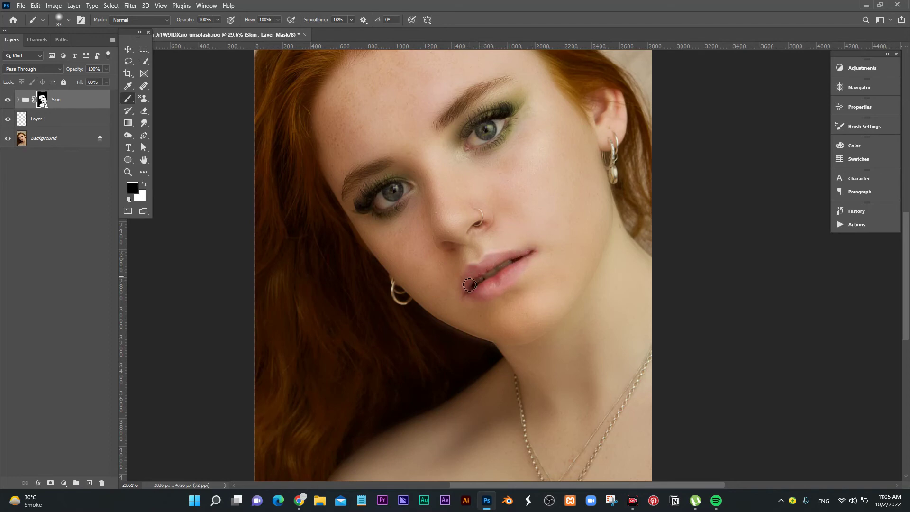
pyautogui.moveTo(503, 143); pyautogui.dragTo(504, 124)
pyautogui.moveTo(503, 124); pyautogui.dragTo(474, 146)
pyautogui.moveTo(401, 186); pyautogui.dragTo(387, 204)
pyautogui.moveTo(615, 145)
pyautogui.mouseDown()
pyautogui.moveTo(620, 179)
pyautogui.moveTo(612, 165)
pyautogui.mouseUp()
pyautogui.scroll(-1, 575, 242)
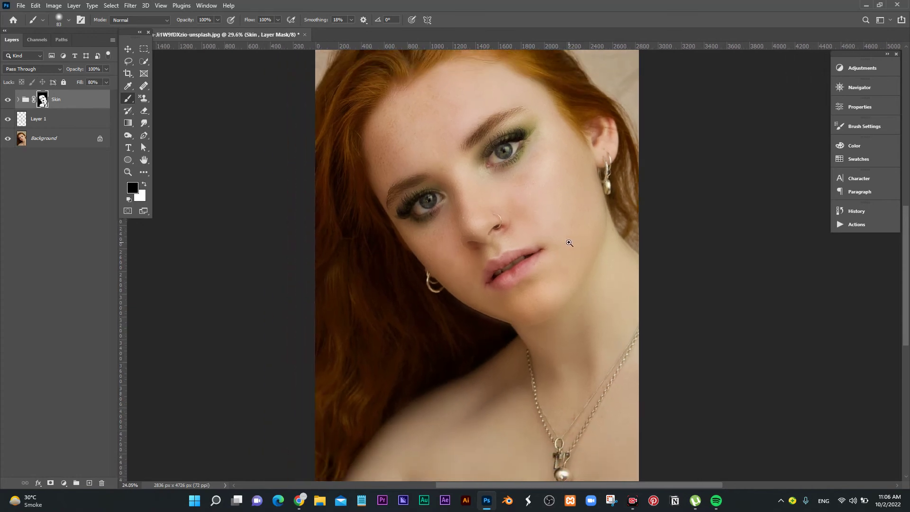
pyautogui.scroll(-1, 571, 242)
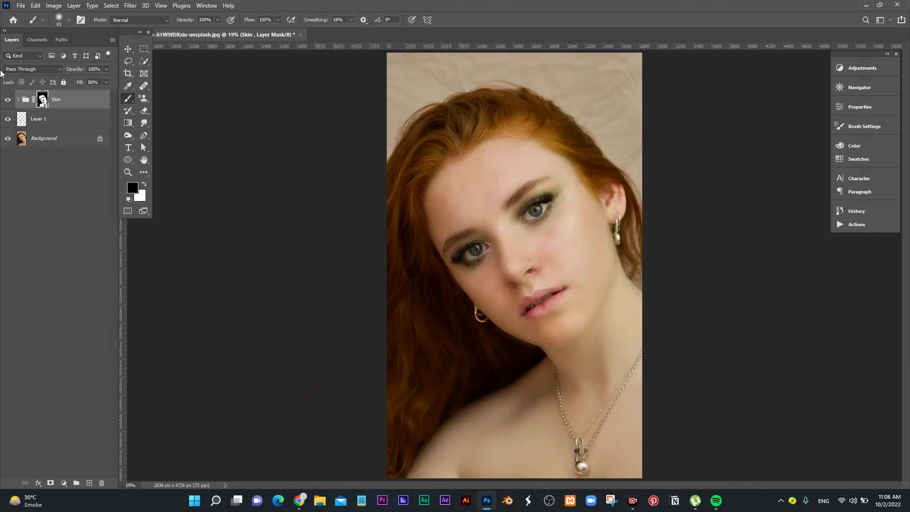
pyautogui.click(8, 100)
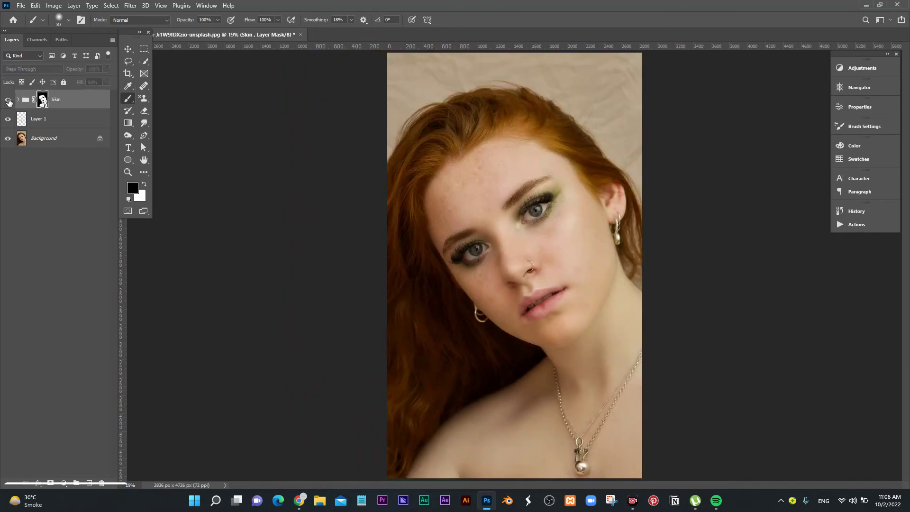
pyautogui.click(8, 100)
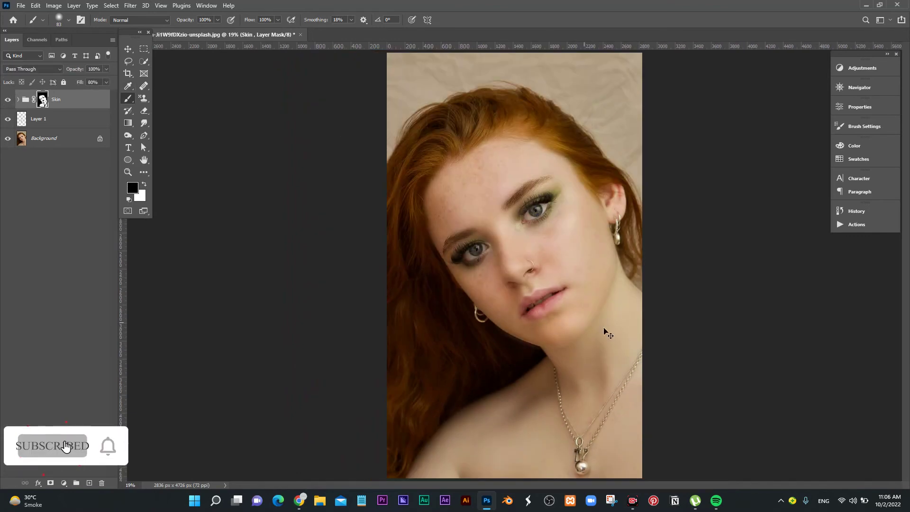
pyautogui.moveTo(559, 297)
pyautogui.mouseDown()
pyautogui.moveTo(599, 289)
pyautogui.moveTo(568, 294)
pyautogui.mouseUp()
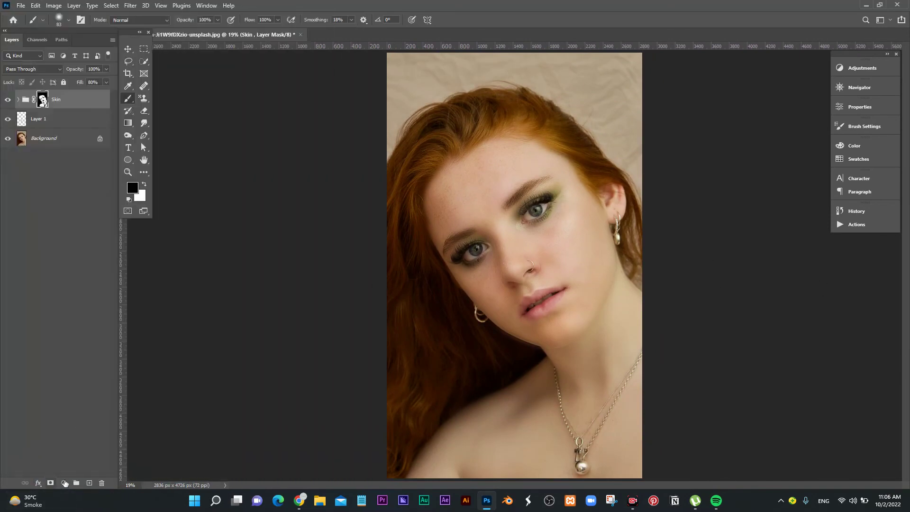
# Add a Hue/Saturation adjustment layer with hue -5 and saturation about -4
pyautogui.click(64, 482)
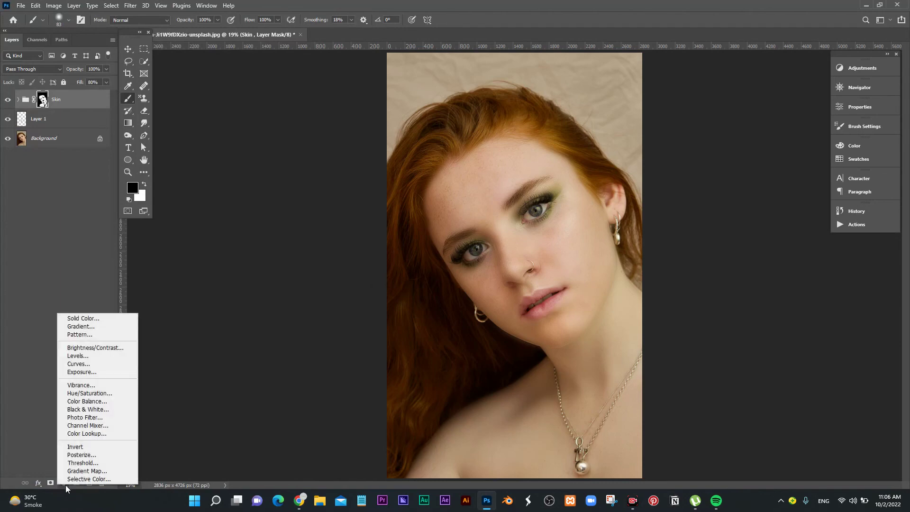
pyautogui.click(94, 395)
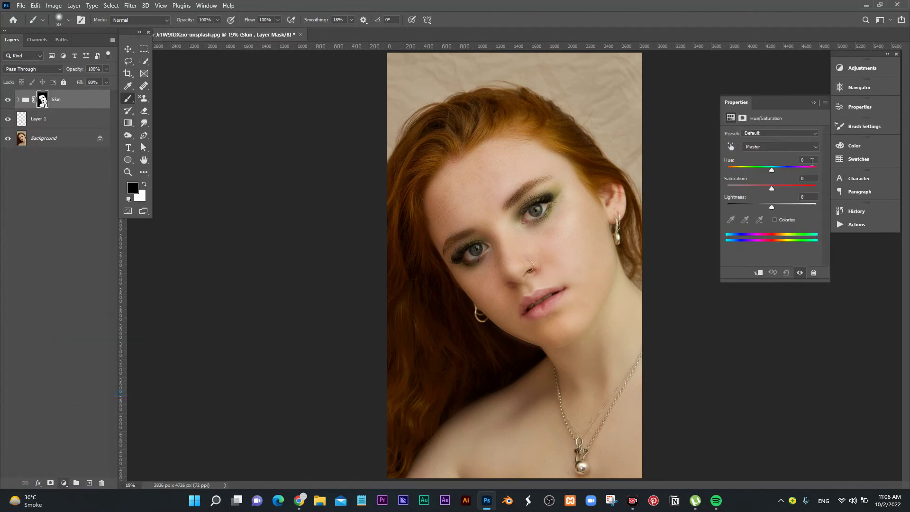
pyautogui.moveTo(772, 170)
pyautogui.mouseDown()
pyautogui.moveTo(762, 171)
pyautogui.moveTo(773, 174)
pyautogui.mouseUp()
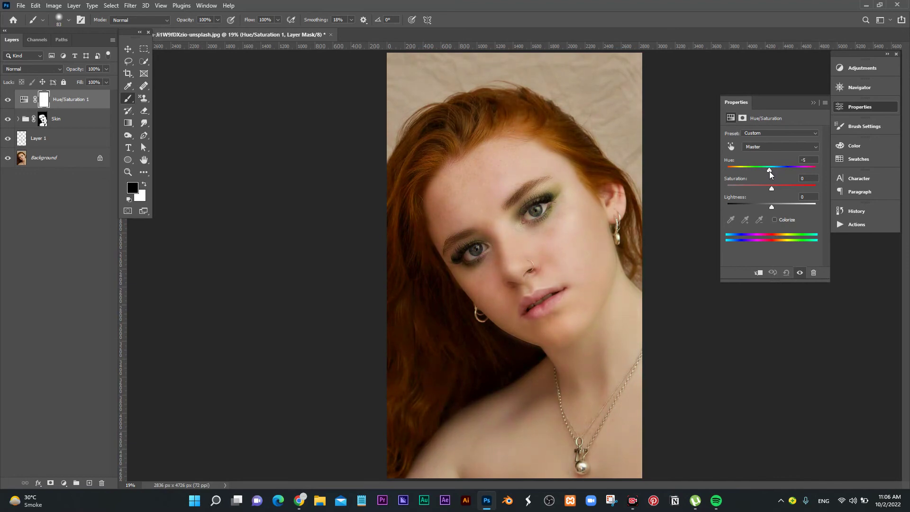
pyautogui.moveTo(774, 190); pyautogui.dragTo(765, 190)
pyautogui.moveTo(759, 190); pyautogui.dragTo(770, 191)
# Close the Properties panel and compare by toggling Hue/Saturation 1 and hiding the Skin group
pyautogui.click(813, 103)
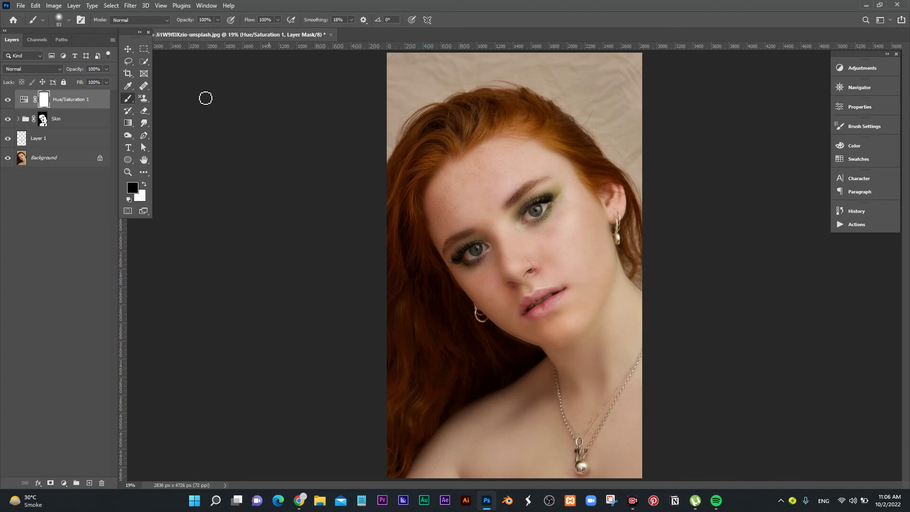
pyautogui.click(8, 100)
pyautogui.click(7, 119)
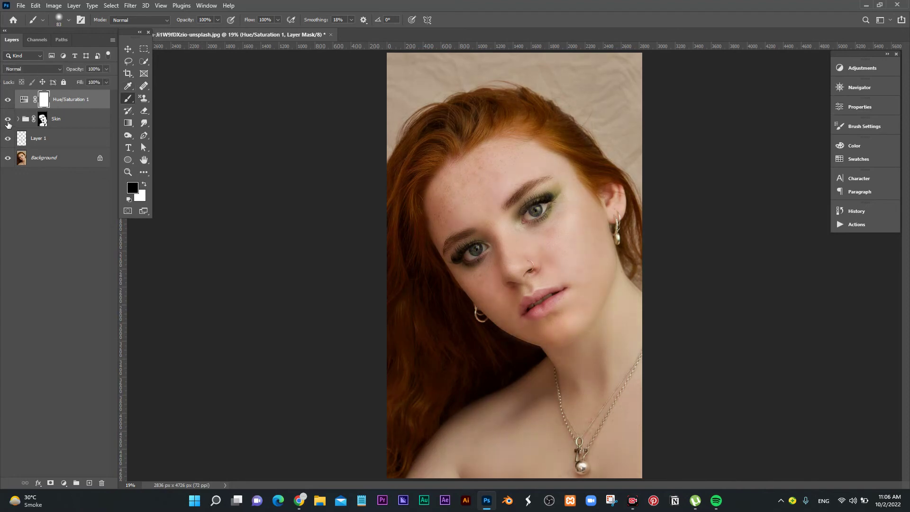